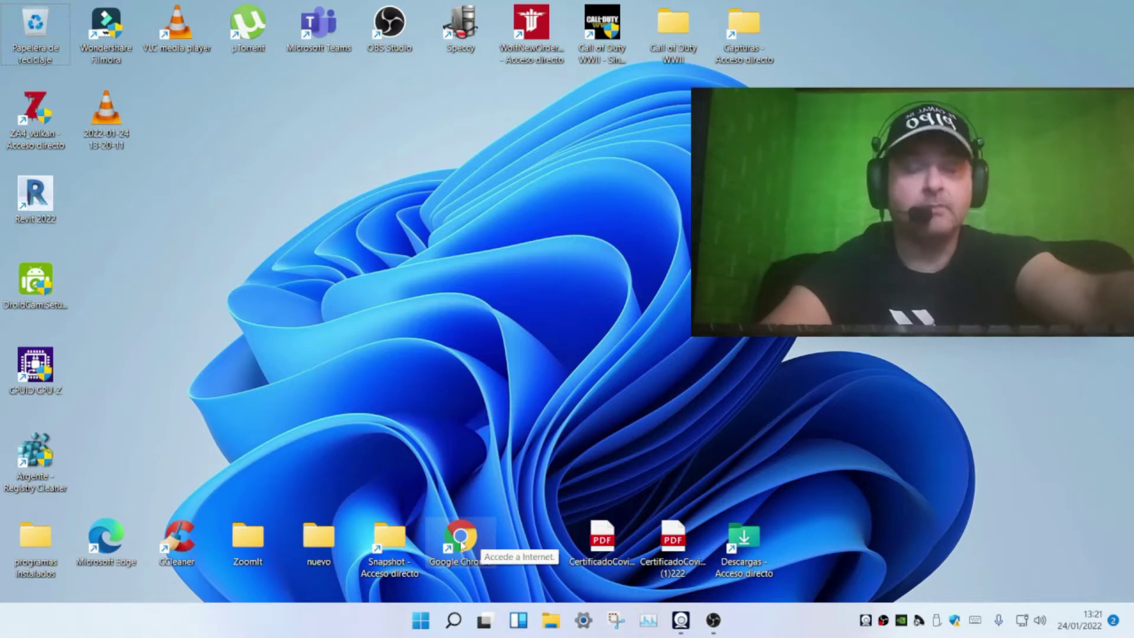
# Open Google Chrome from the desktop and dismiss the prompt to restore pages.
pyautogui.click(462, 542)
pyautogui.doubleClick(460, 548)
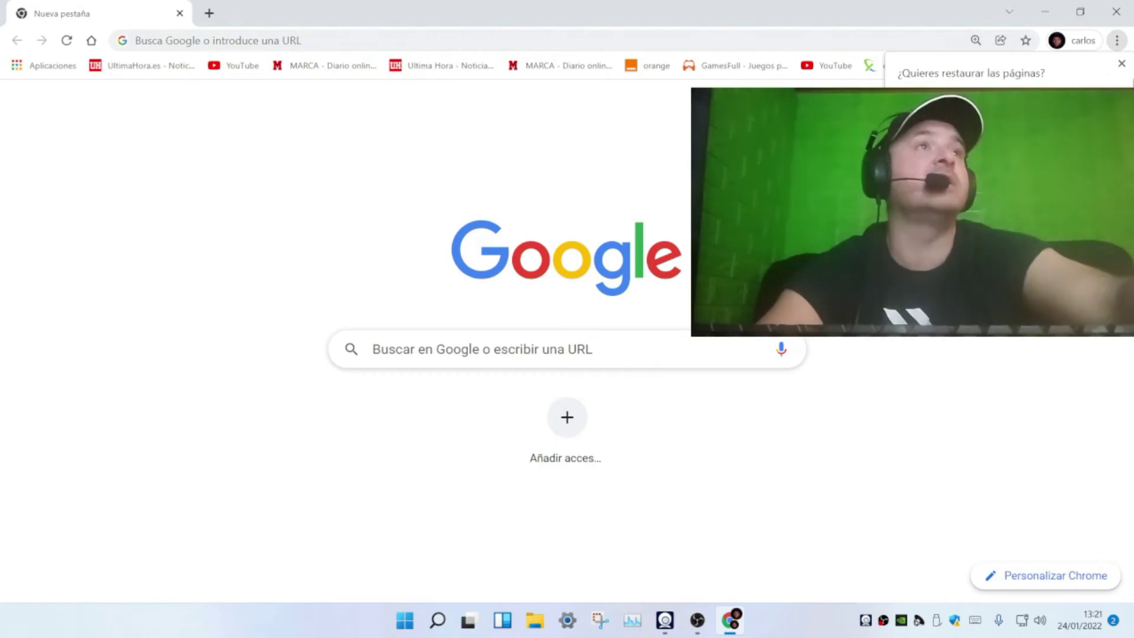
pyautogui.click(1121, 63)
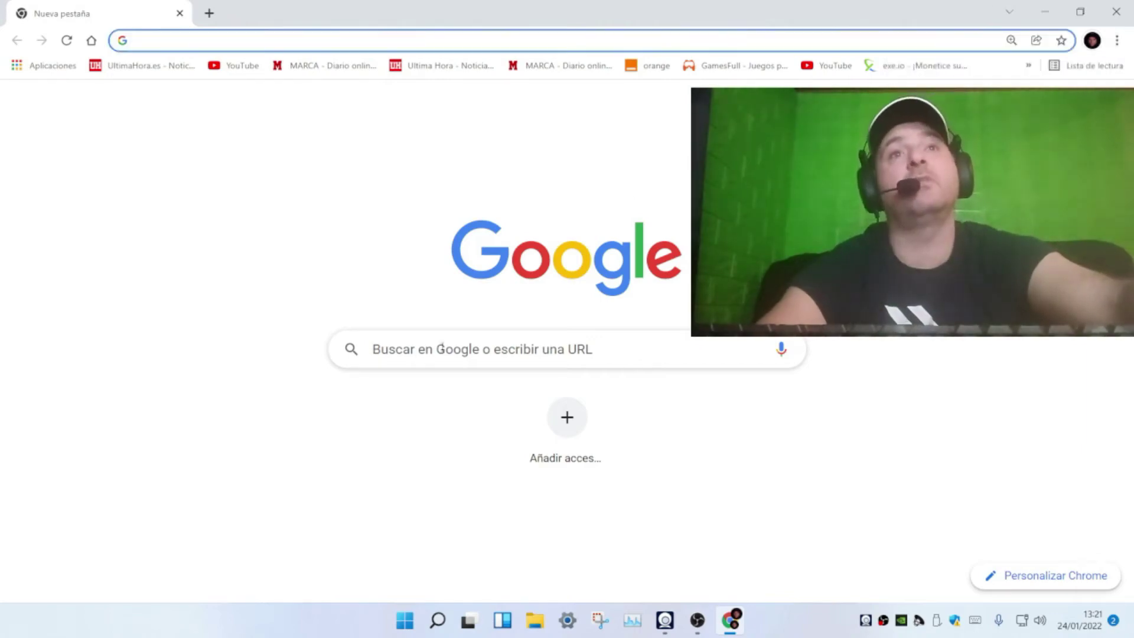
pyautogui.click(442, 348)
pyautogui.write('ms')
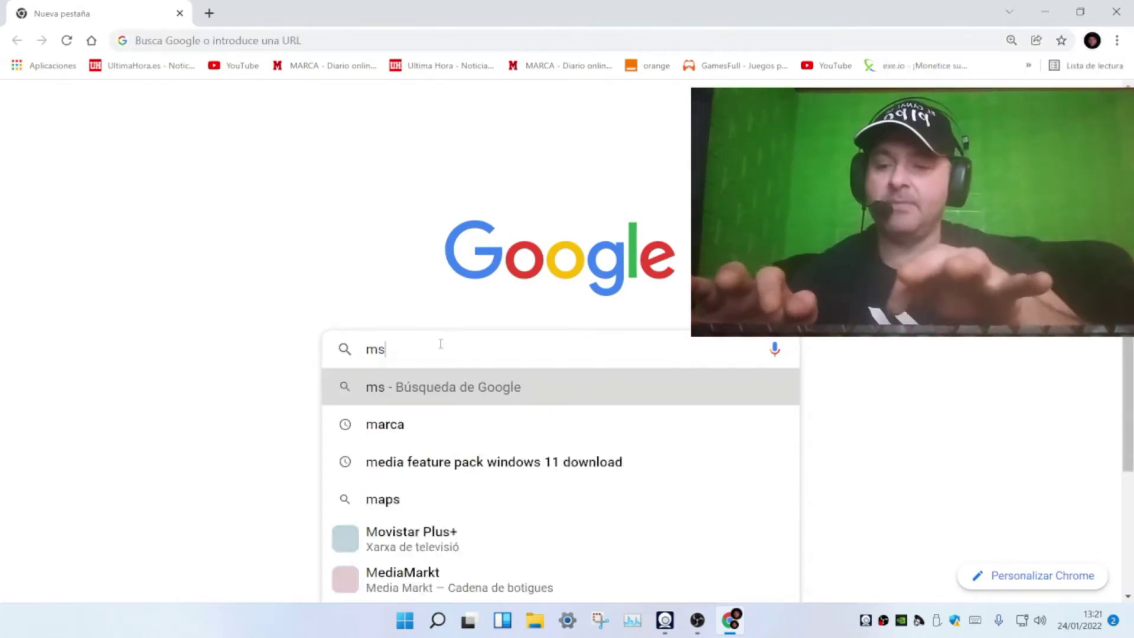
pyautogui.write('i')
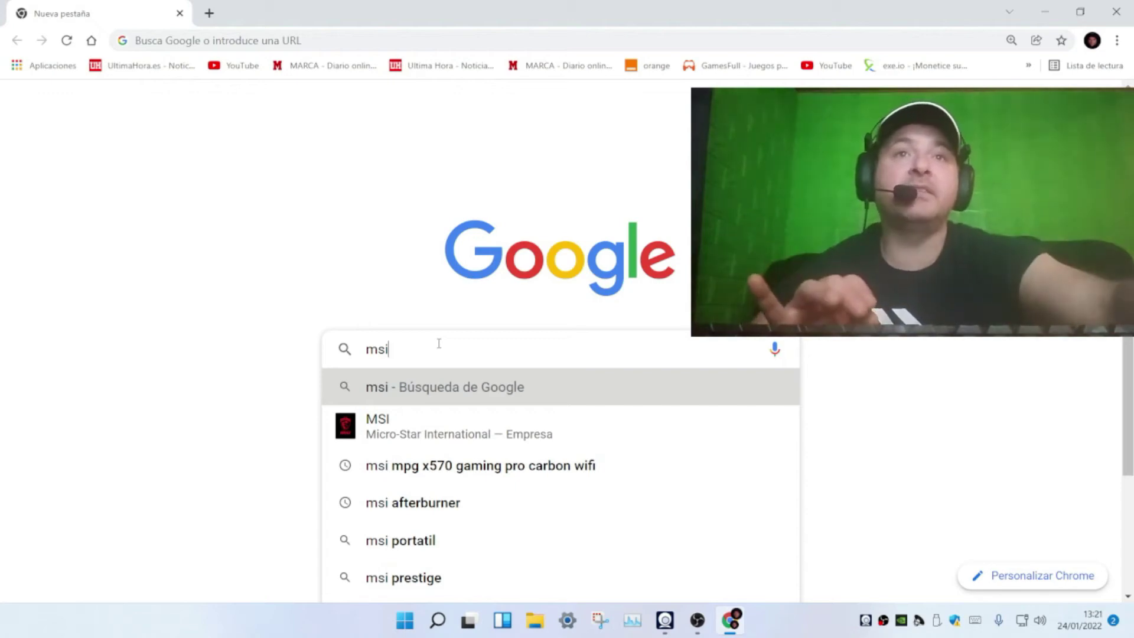
pyautogui.click(394, 505)
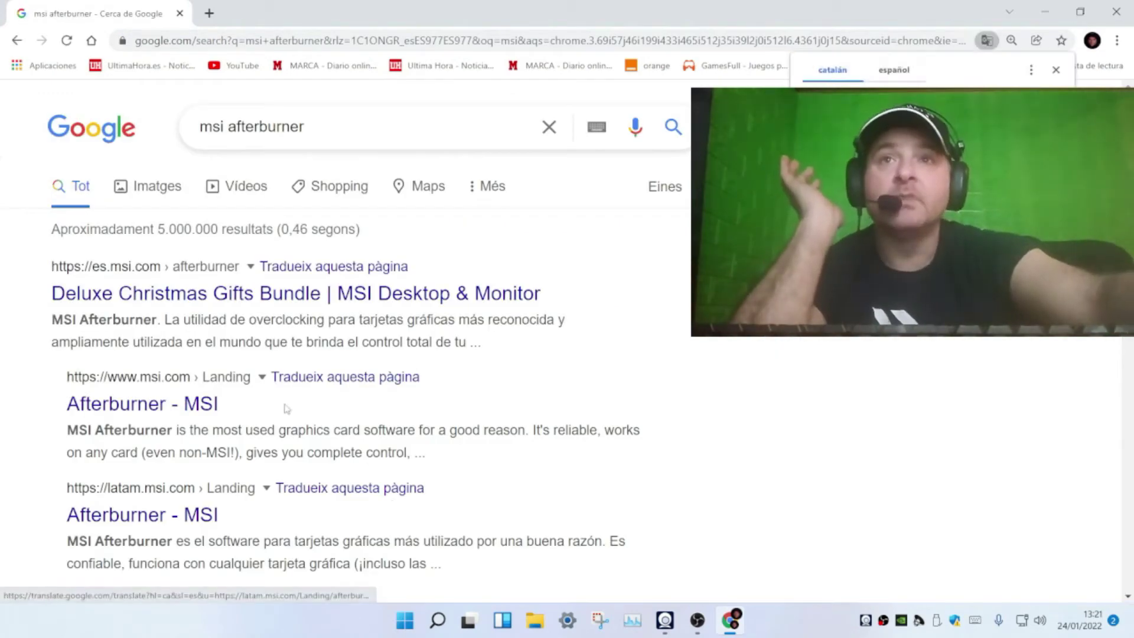
pyautogui.click(178, 408)
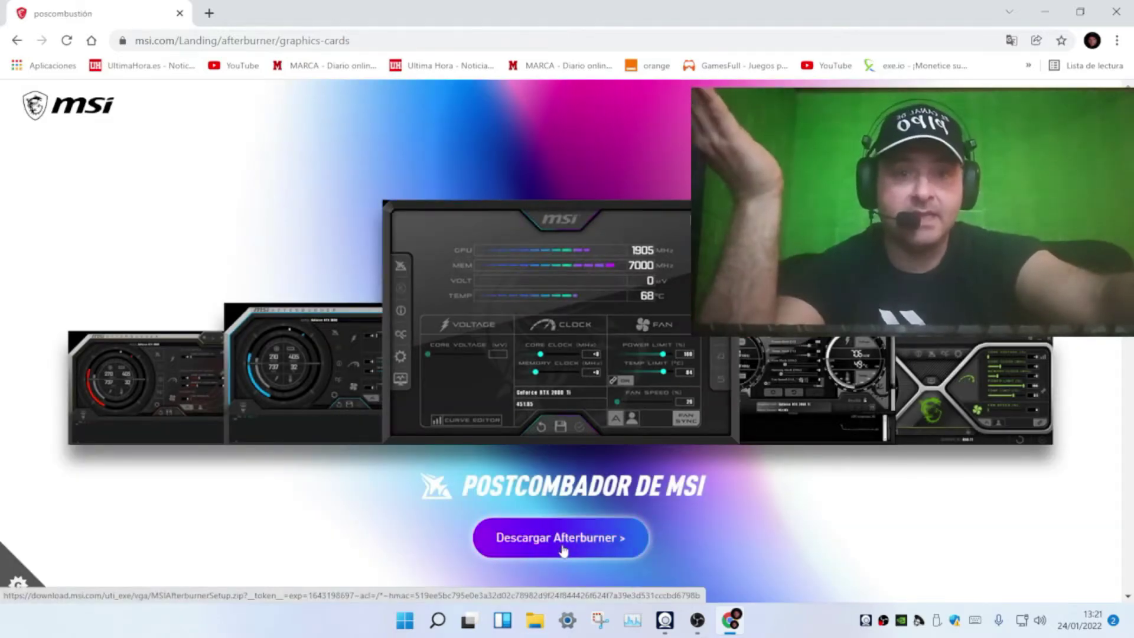
# Download Afterburner and save the MSIAfterburnerSetup archive to the Escritorio folder.
pyautogui.click(560, 548)
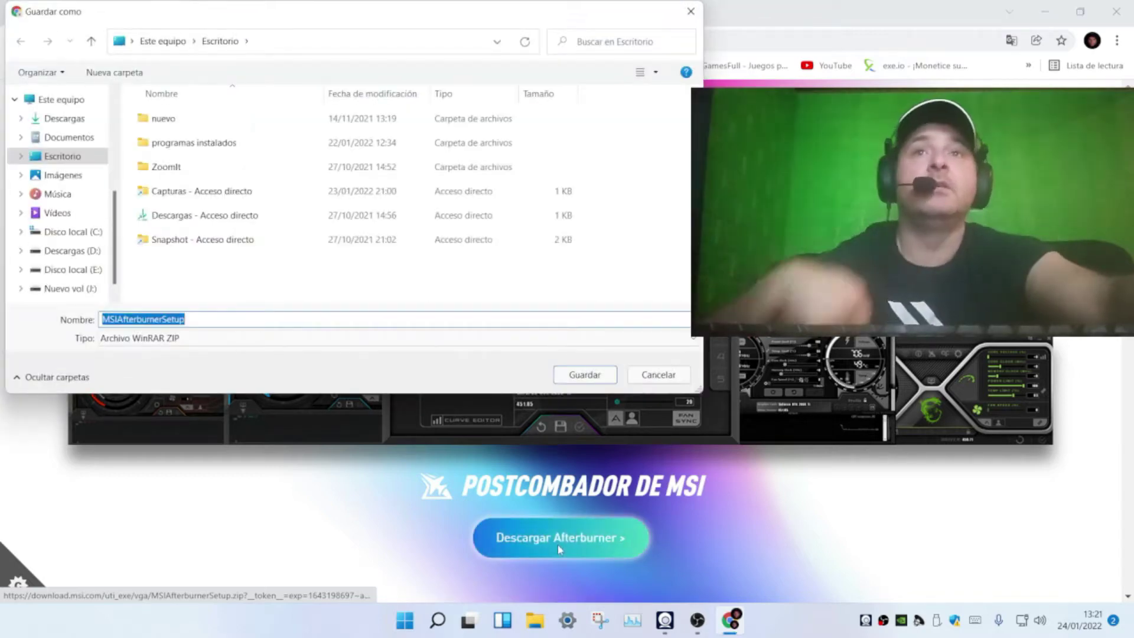
pyautogui.click(47, 99)
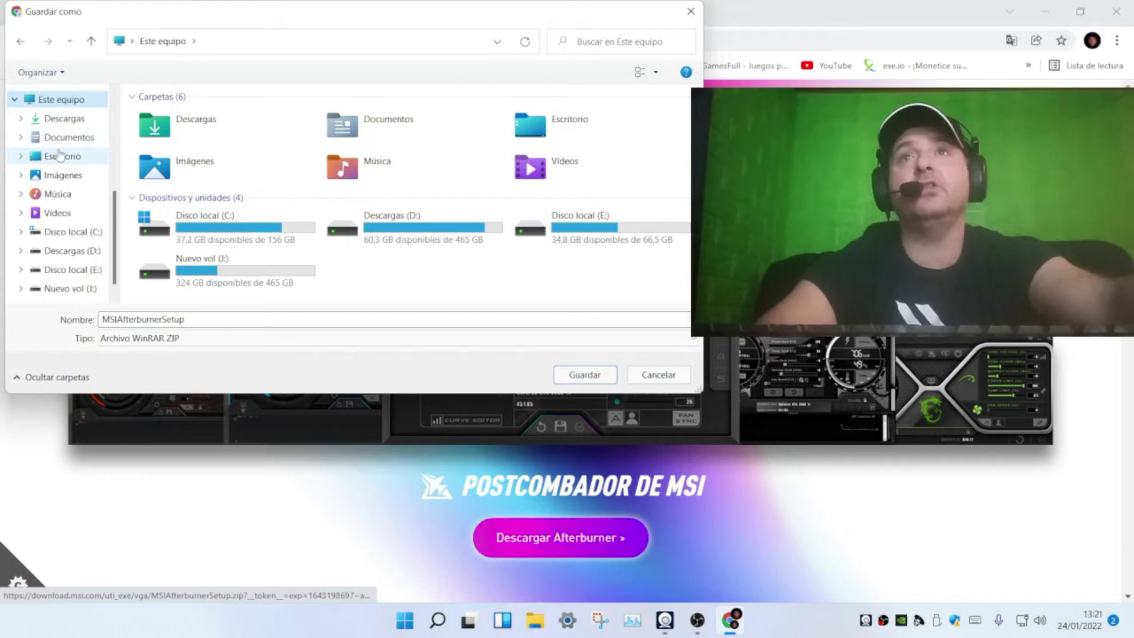
pyautogui.click(60, 156)
pyautogui.click(585, 376)
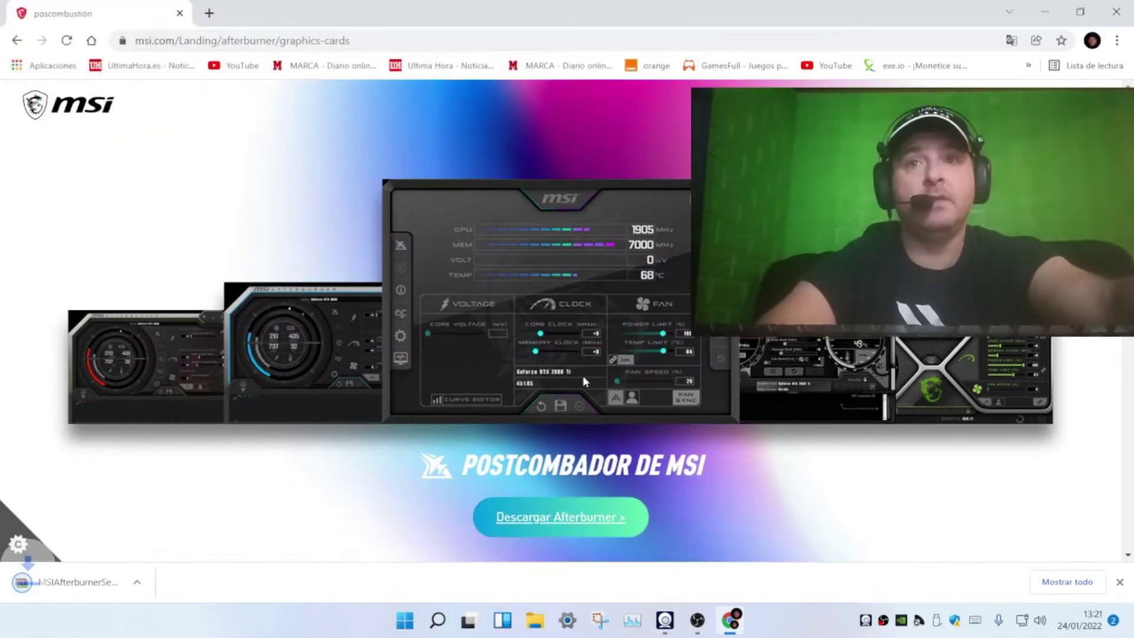
# Extract the downloaded archive into an MSIAfterburnerSetup folder on the desktop, placing the archive and the folder side by side in an empty area.
pyautogui.click(1045, 11)
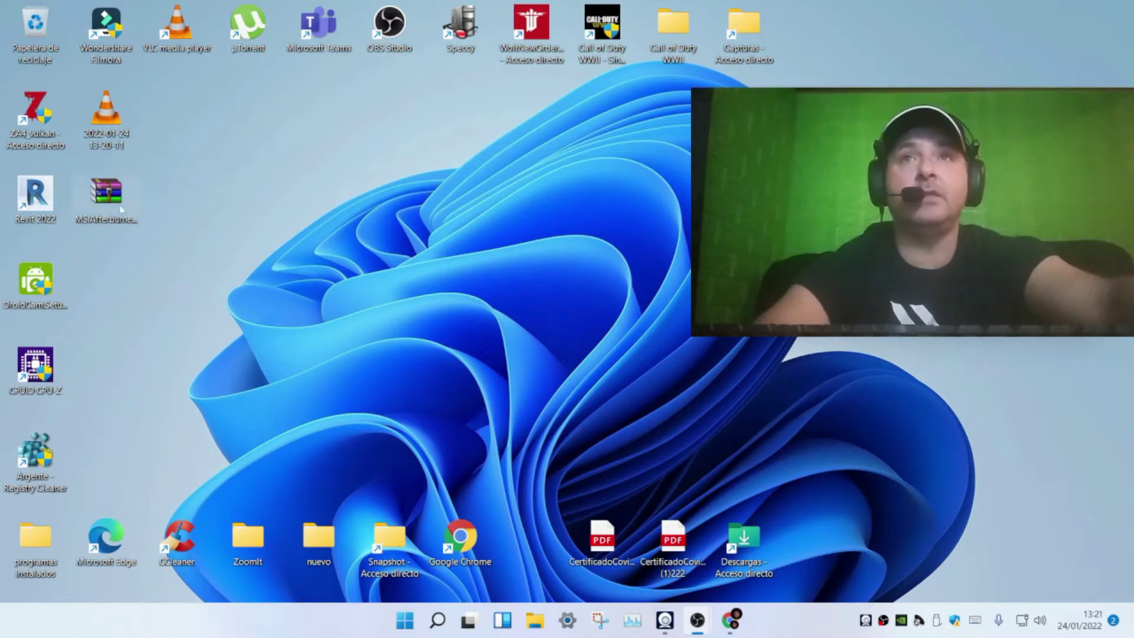
pyautogui.moveTo(120, 207); pyautogui.dragTo(330, 210)
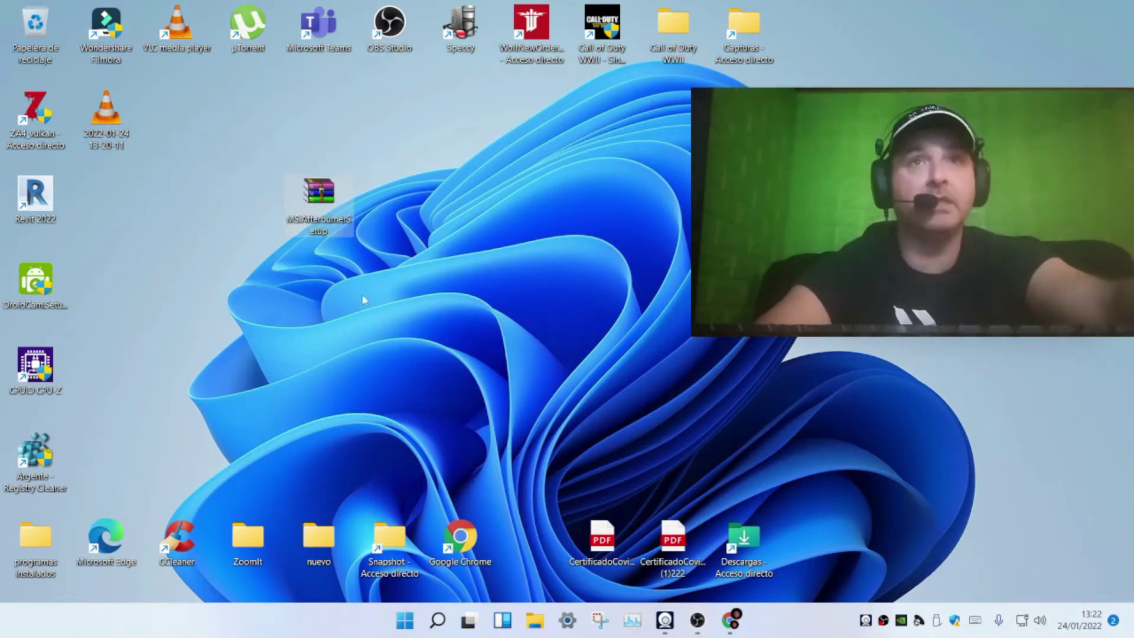
pyautogui.rightClick(326, 201)
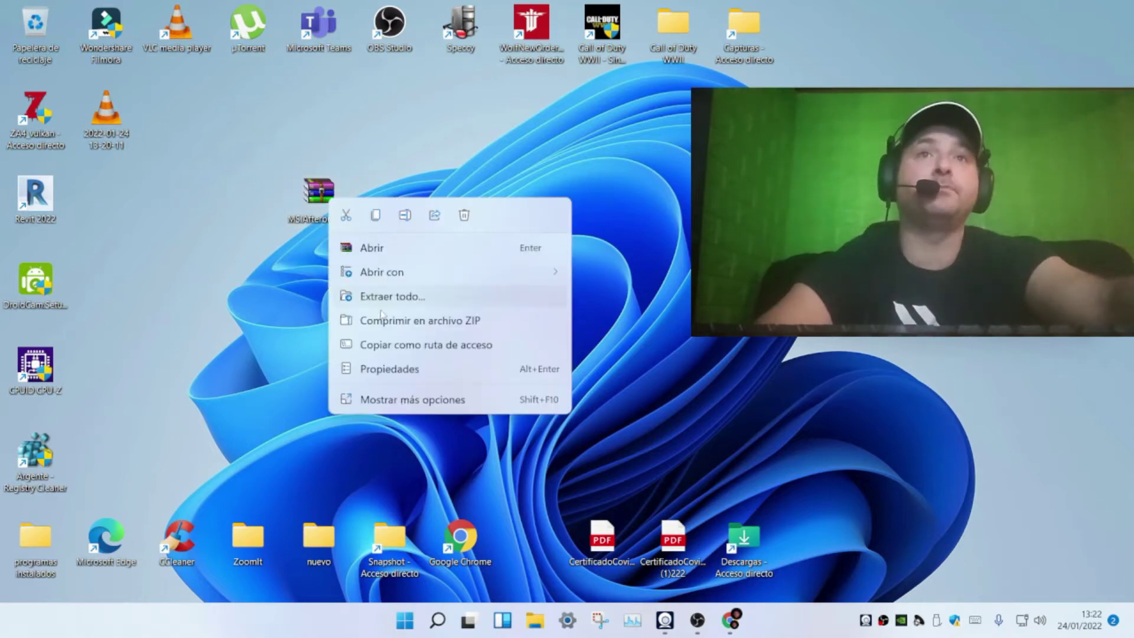
pyautogui.click(387, 401)
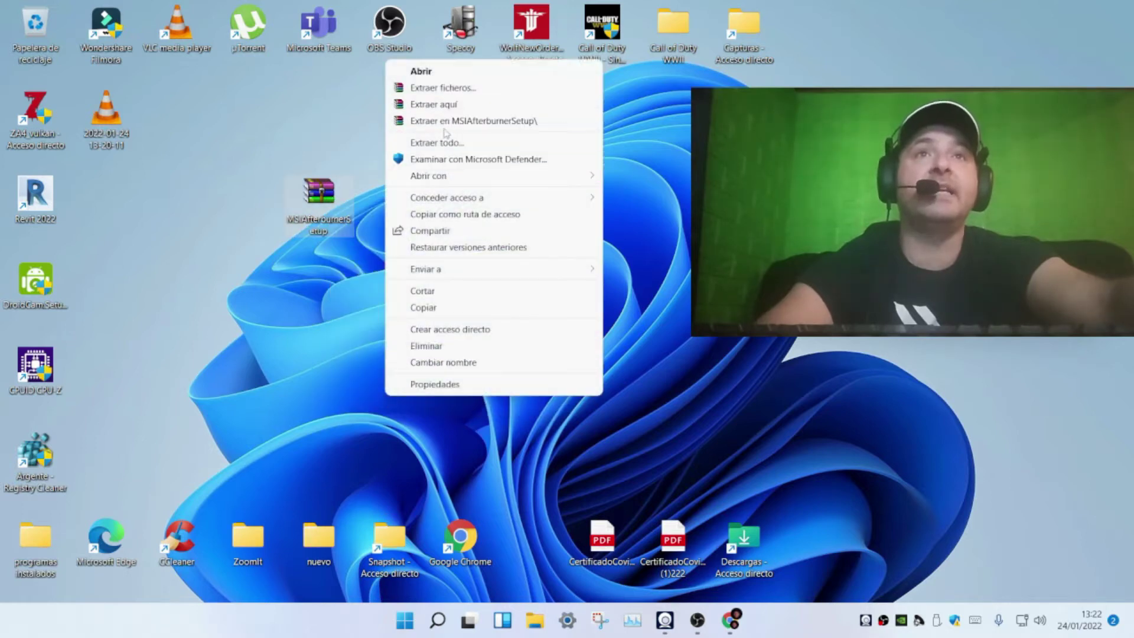
pyautogui.click(447, 122)
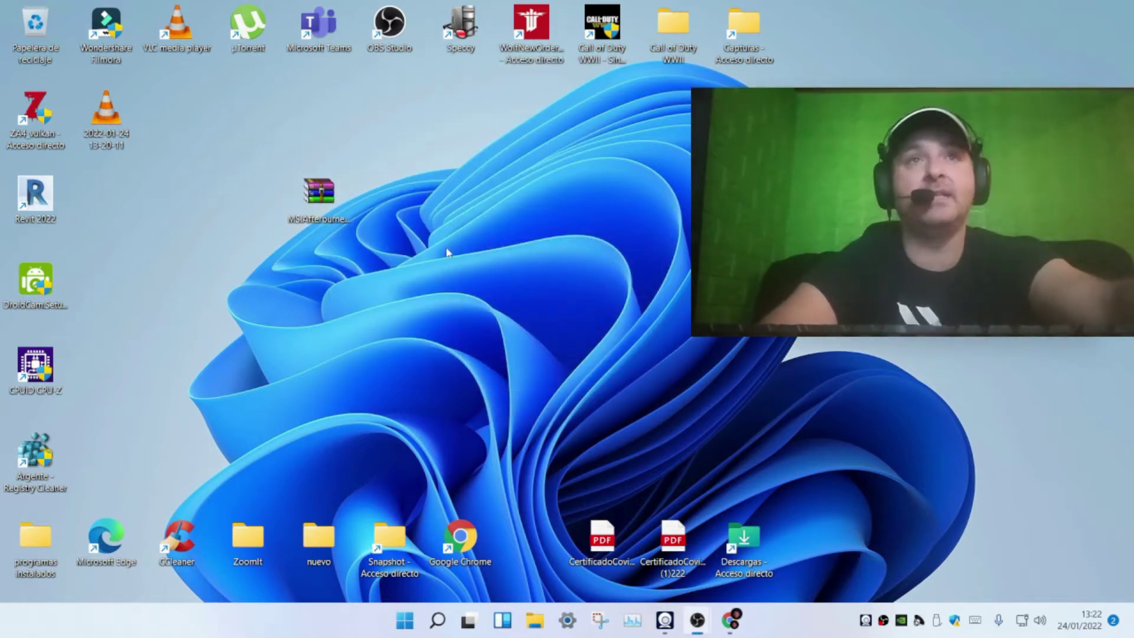
pyautogui.moveTo(100, 217); pyautogui.dragTo(458, 211)
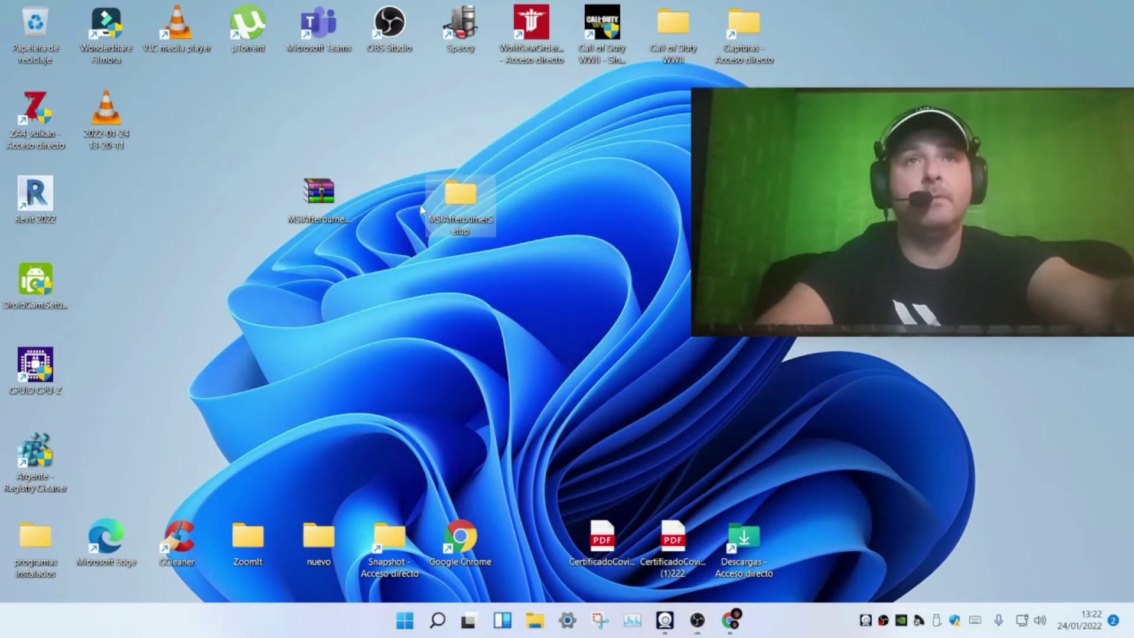
# Run MSIAfterburnerSetup464 from the extracted folder and choose Español as the installer language.
pyautogui.doubleClick(468, 218)
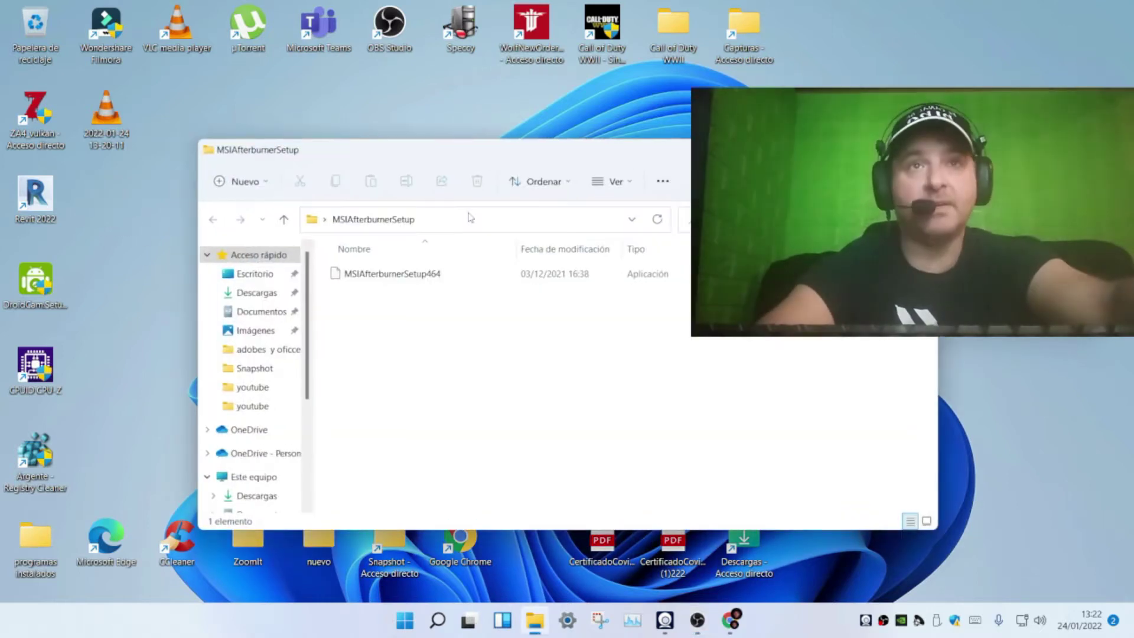
pyautogui.doubleClick(400, 275)
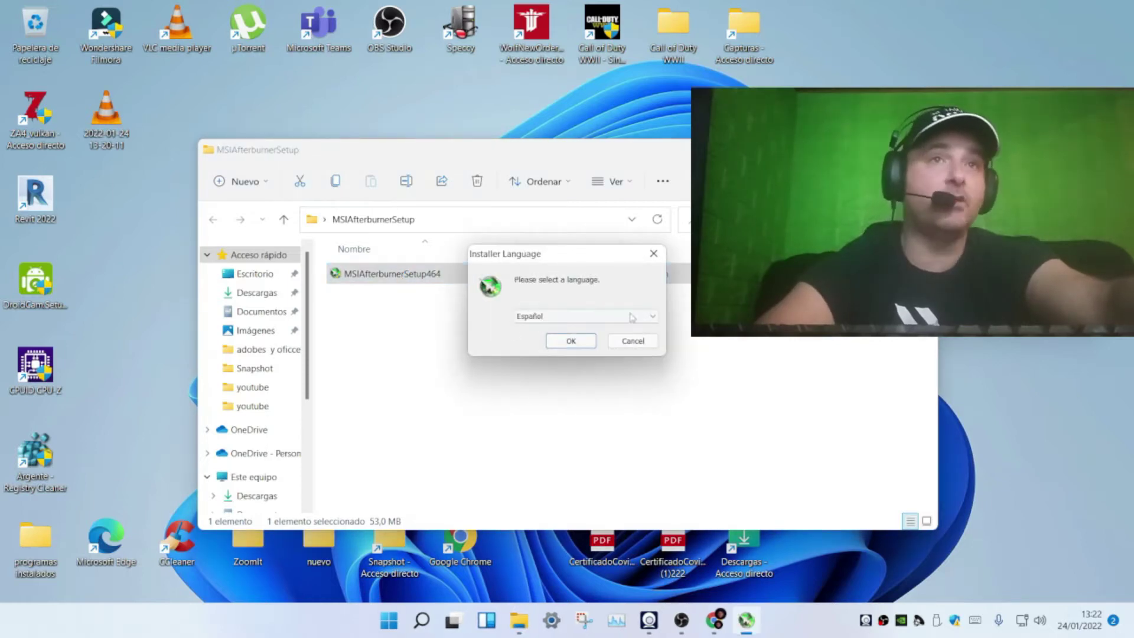
pyautogui.click(632, 317)
pyautogui.click(567, 324)
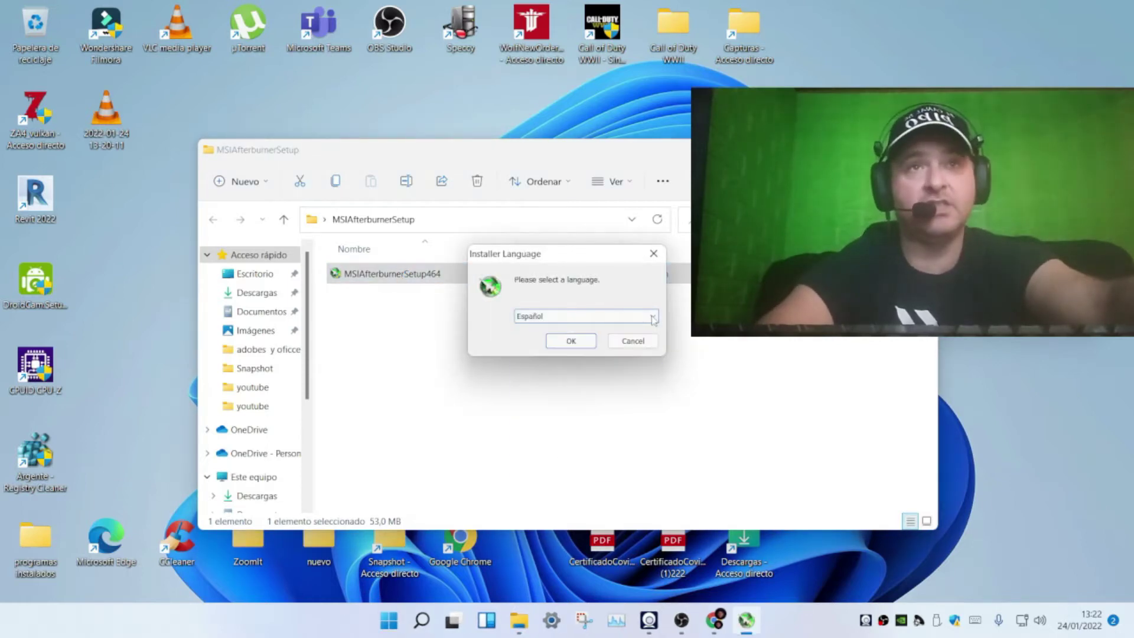
pyautogui.click(571, 342)
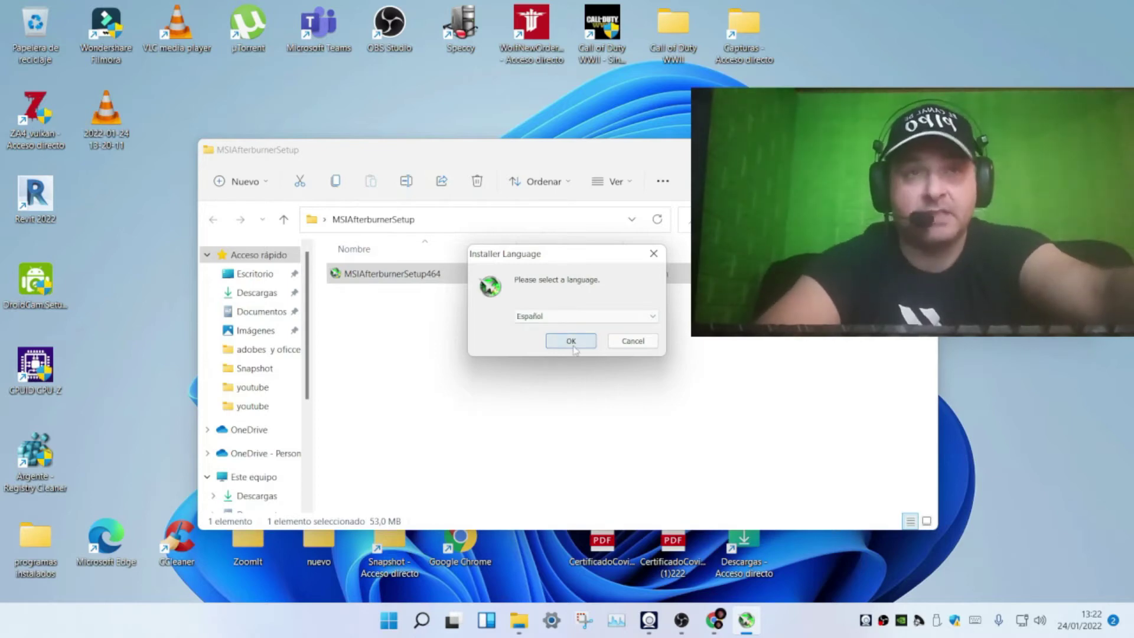
pyautogui.click(572, 345)
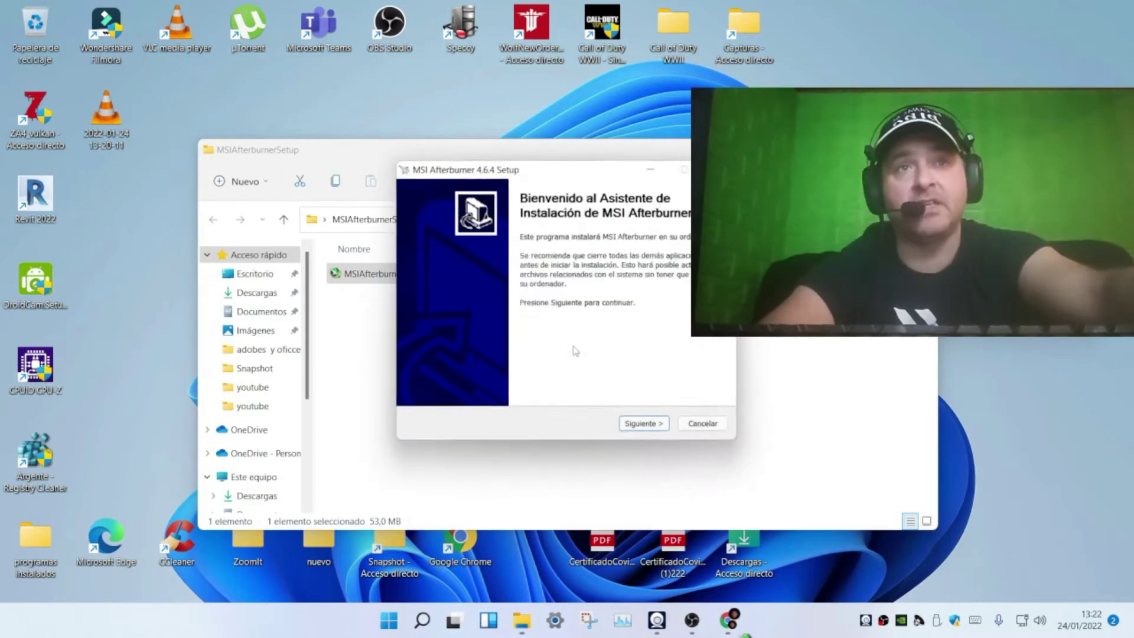
# Accept the MSI Afterburner licence and install it with RivaTuner Statistics Server in C:\Program Files (x86)\MSI Afterburner.
pyautogui.click(648, 427)
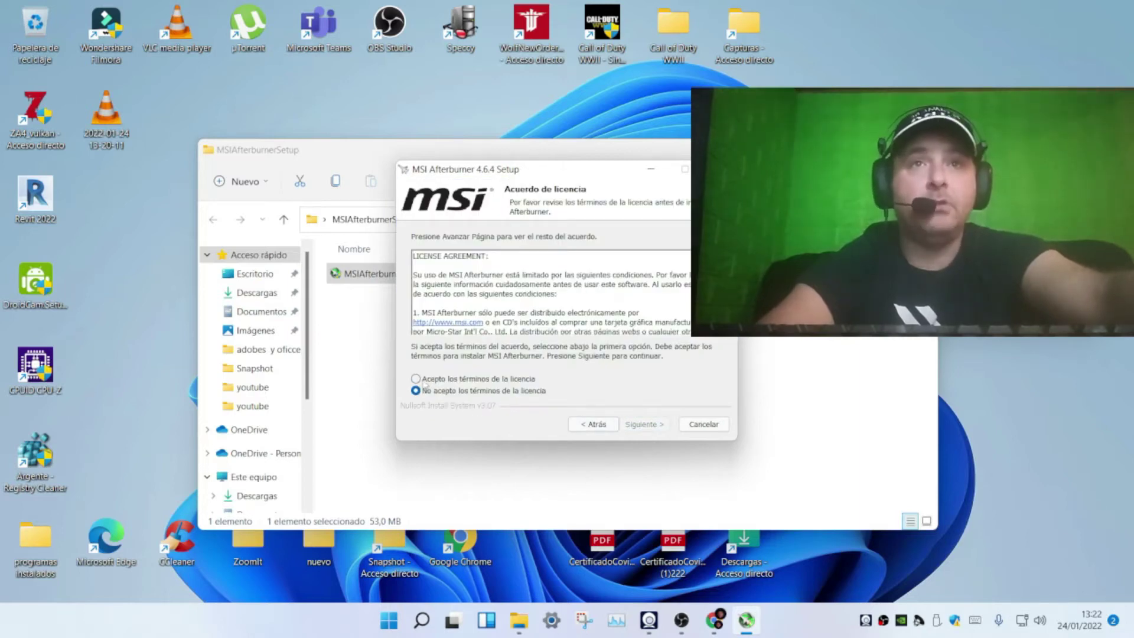
pyautogui.click(450, 378)
pyautogui.click(644, 424)
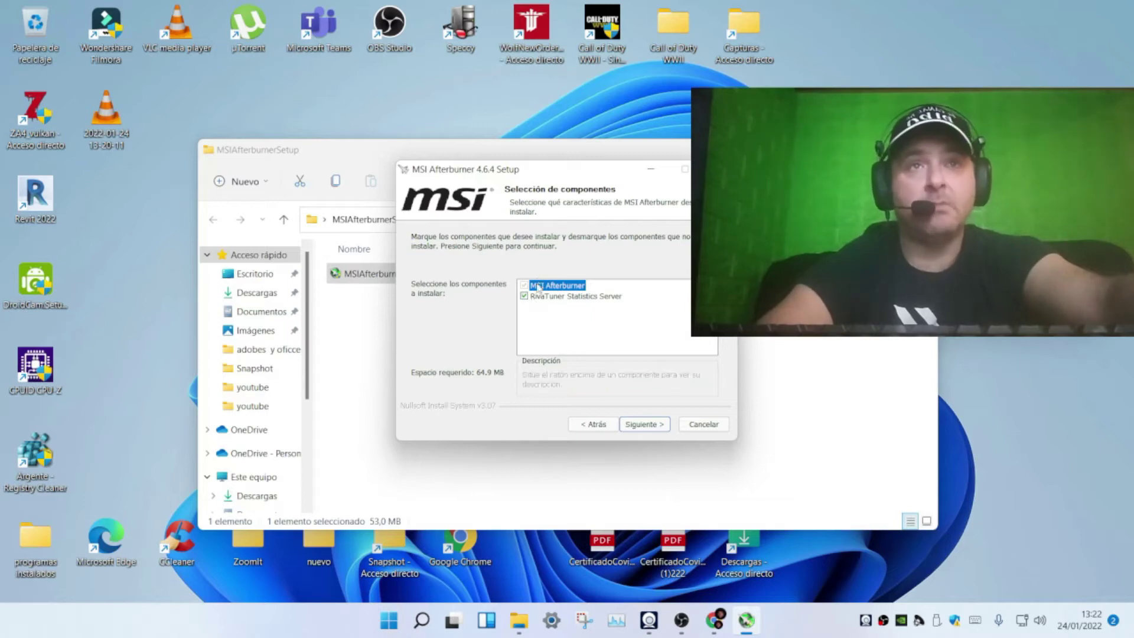
pyautogui.click(642, 425)
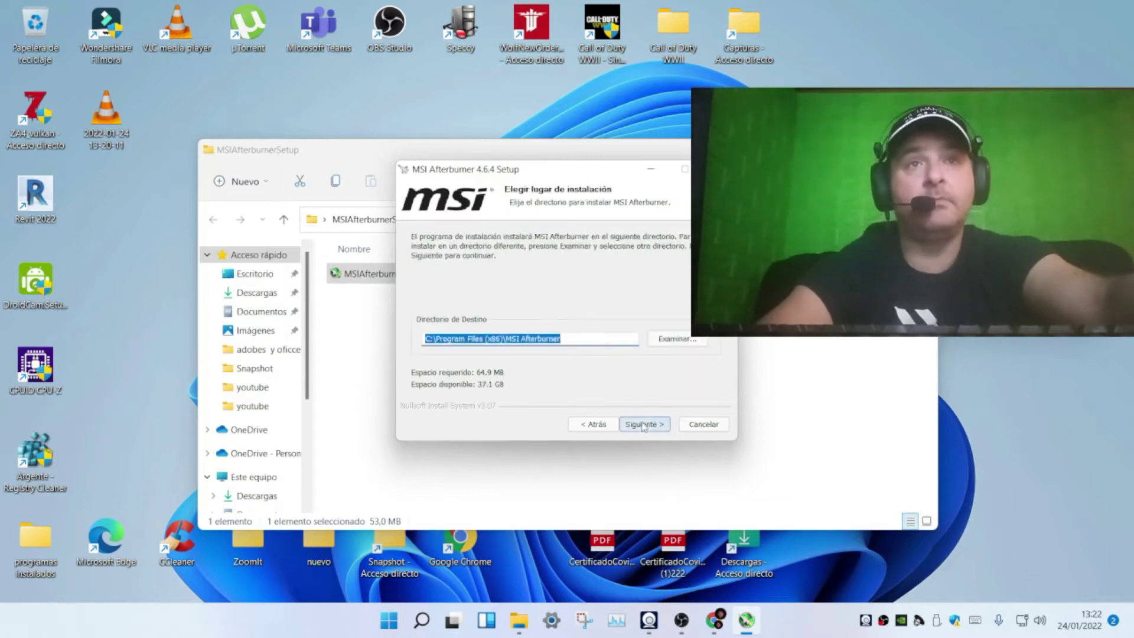
pyautogui.click(643, 425)
pyautogui.click(643, 425)
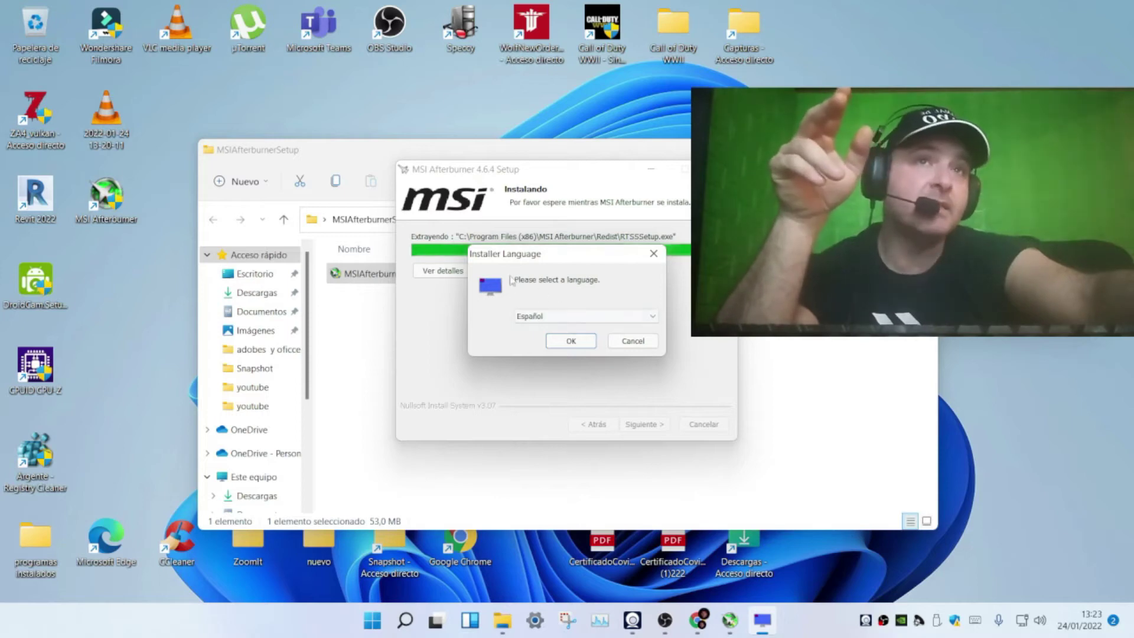
# Install RivaTuner Statistics Server in Español, accepting its licence and the default Start menu folder, and finish its setup.
pyautogui.click(570, 341)
pyautogui.click(651, 429)
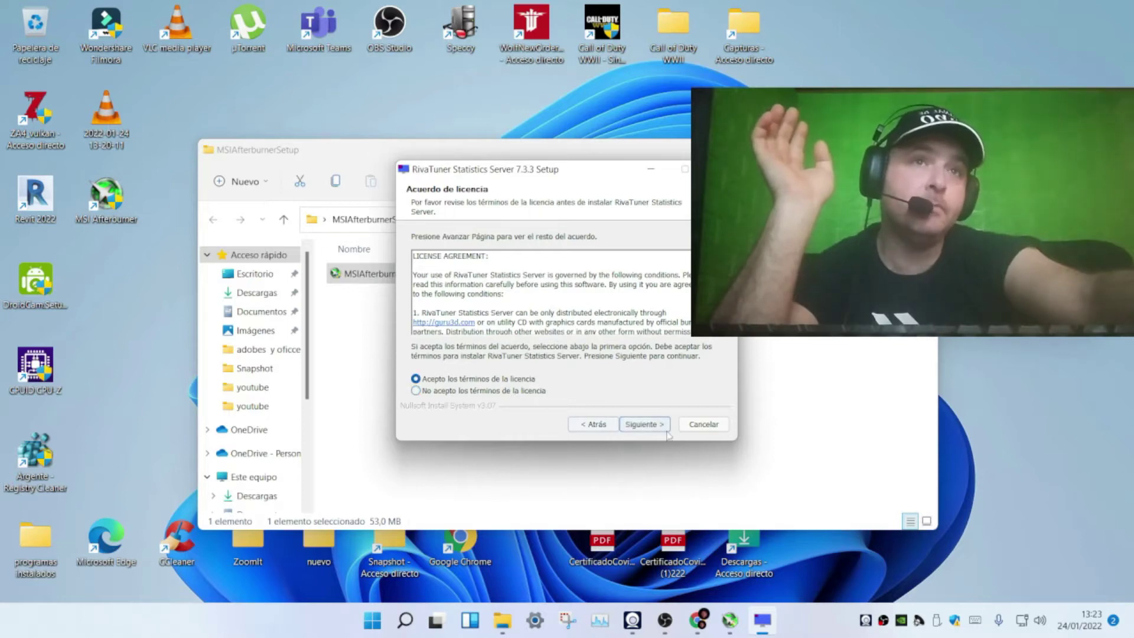
pyautogui.click(645, 424)
pyautogui.click(645, 425)
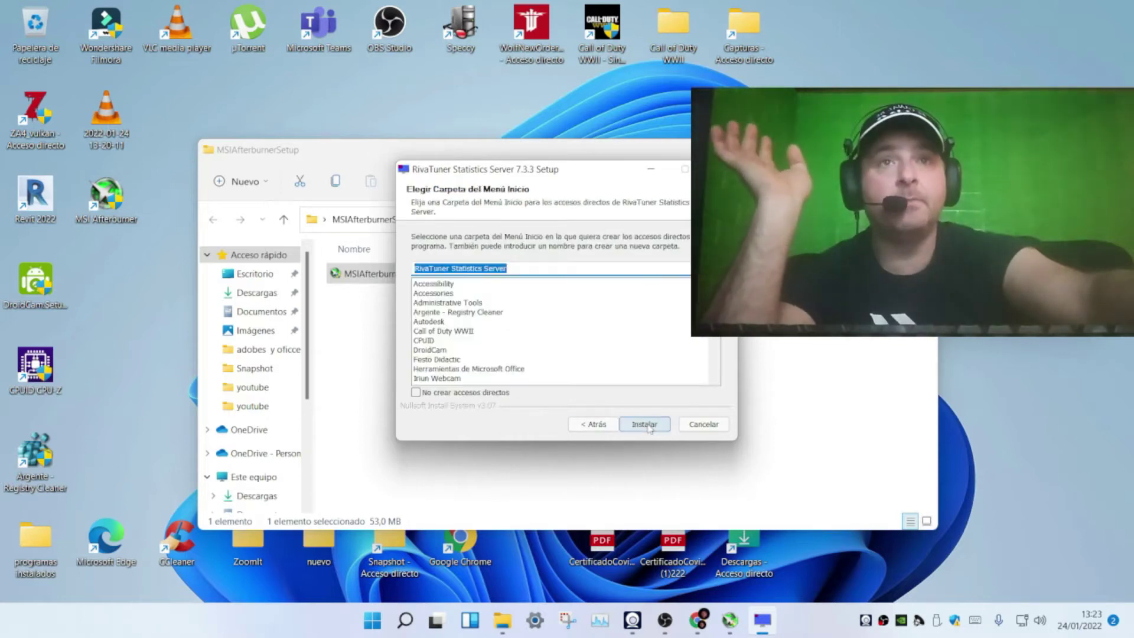
pyautogui.click(645, 424)
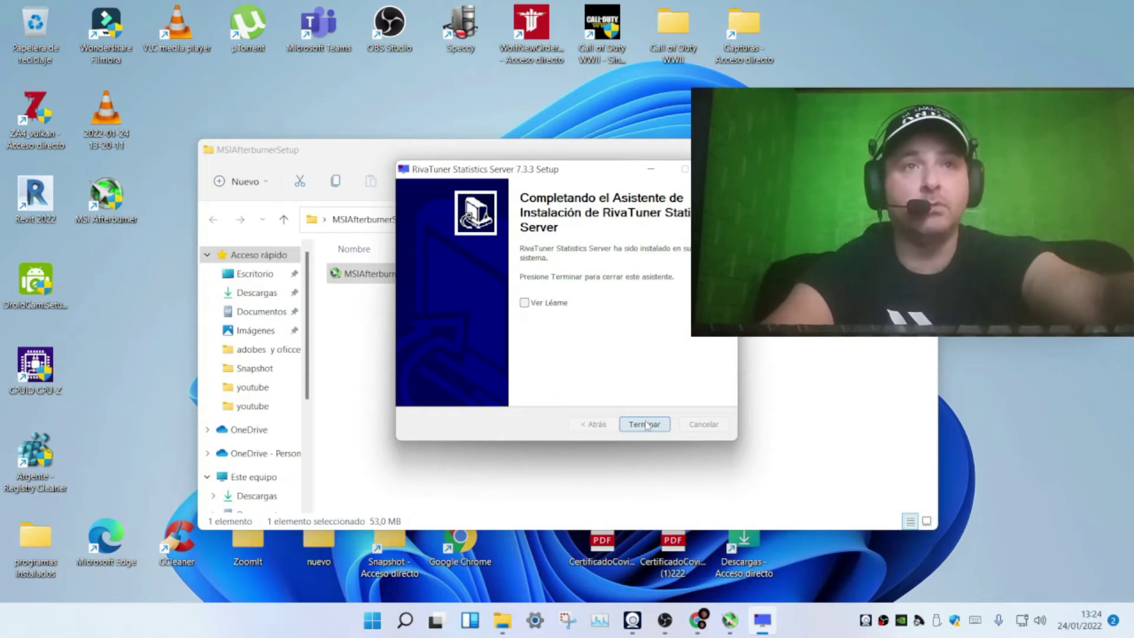
pyautogui.click(645, 425)
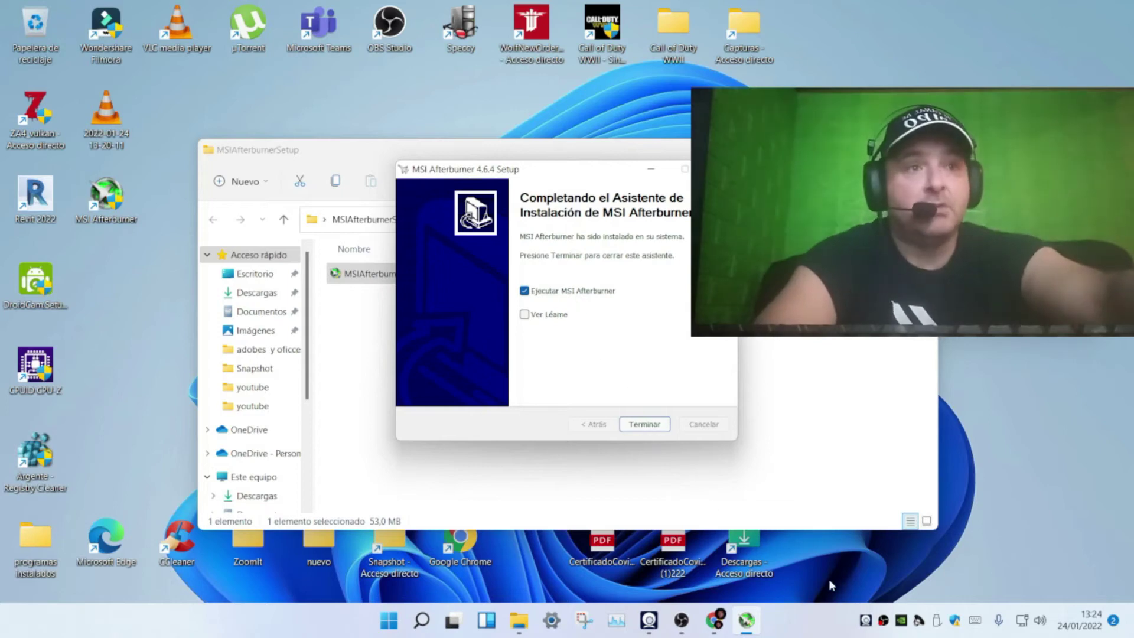
# Finish the MSI Afterburner setup with the program set to run, and bring up its window with the installer folder closed.
pyautogui.click(645, 424)
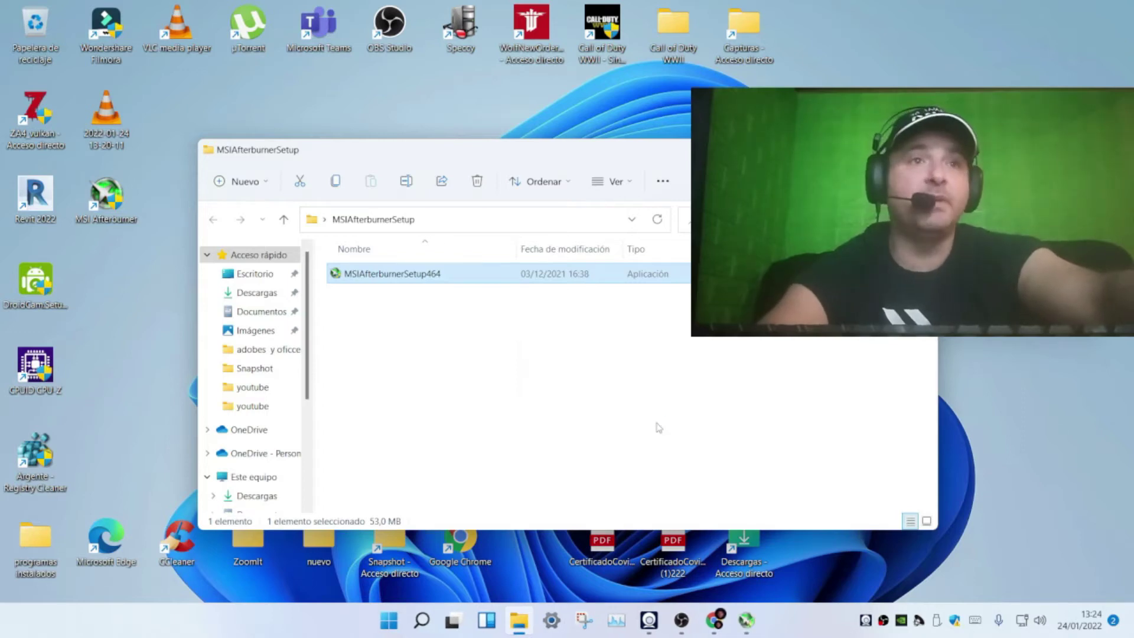
pyautogui.click(746, 620)
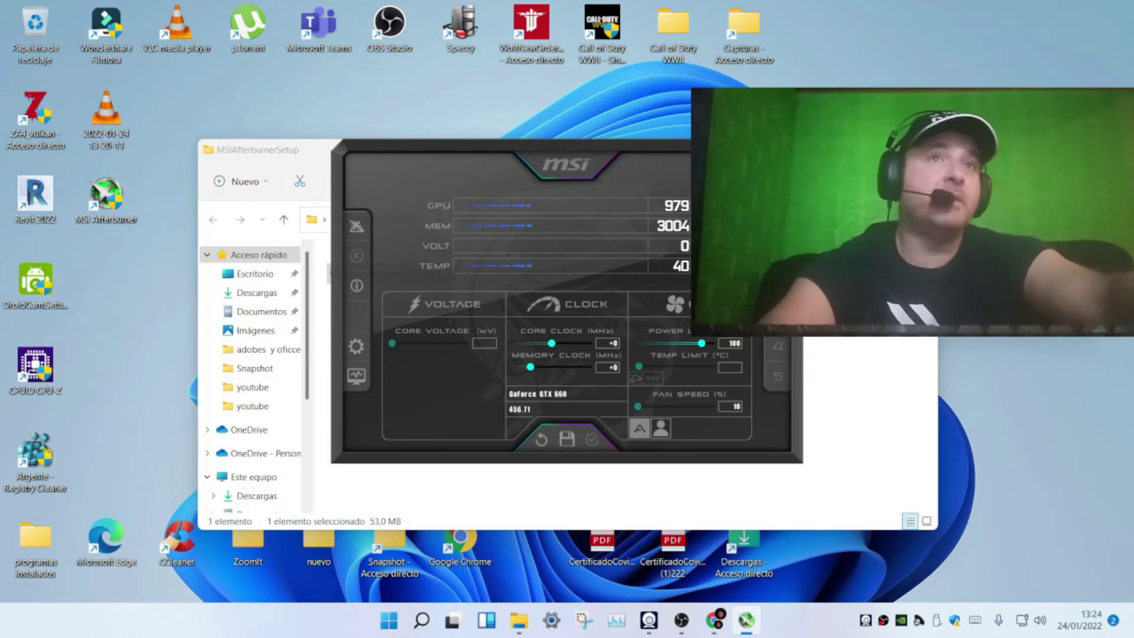
pyautogui.moveTo(562, 145); pyautogui.dragTo(483, 150)
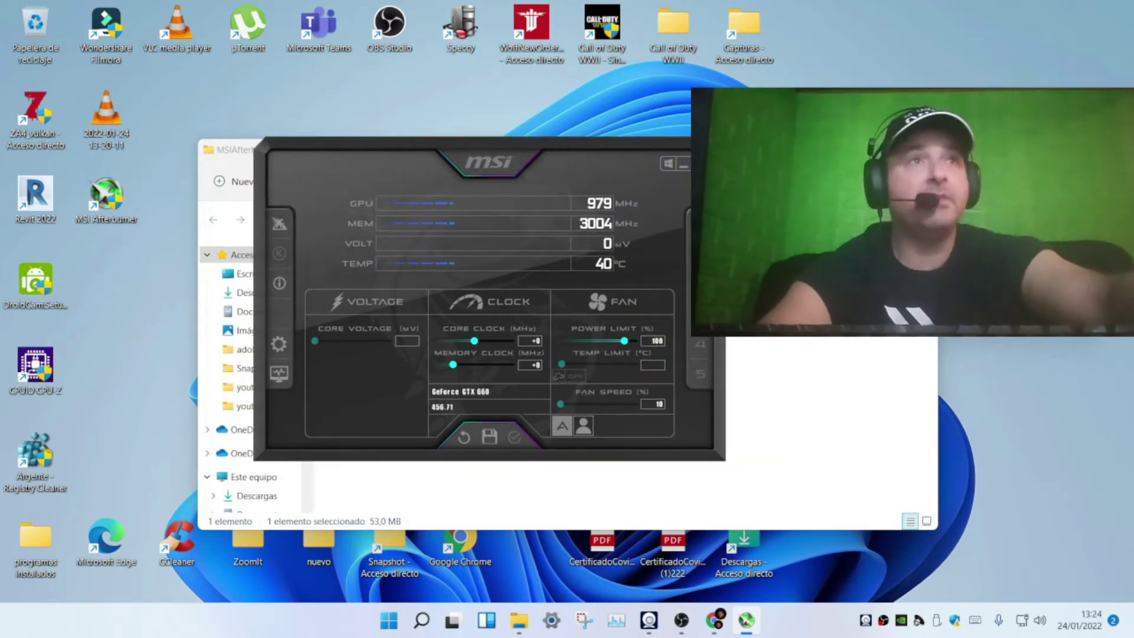
pyautogui.click(718, 149)
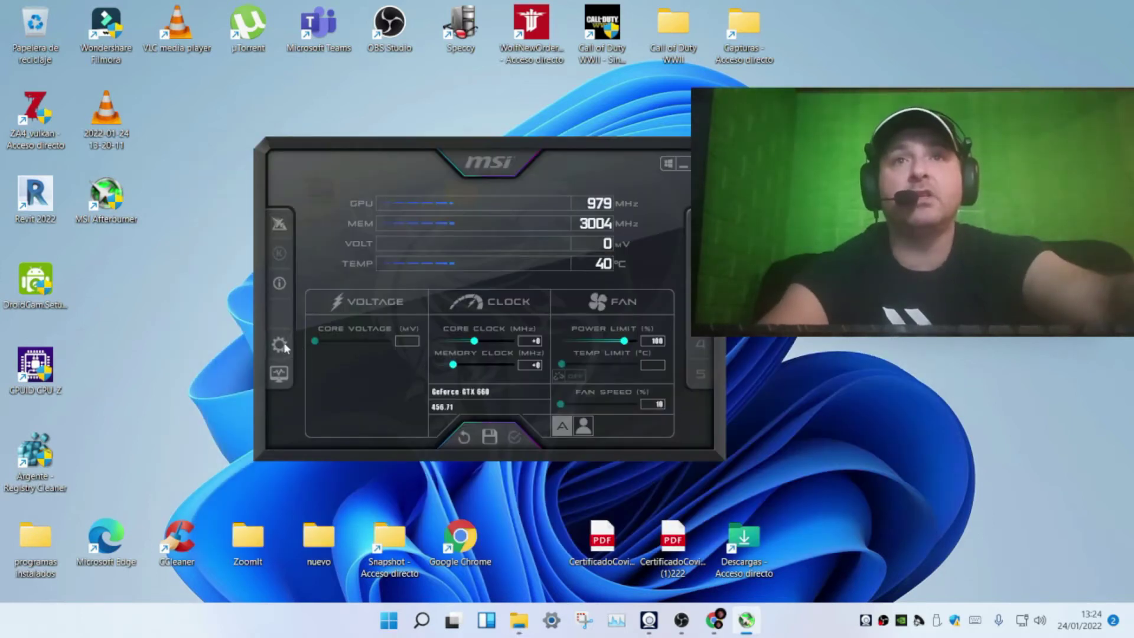
# Open the user interface settings (Interfaz de usuario) in the MSI Afterburner properties.
pyautogui.click(280, 345)
pyautogui.click(530, 70)
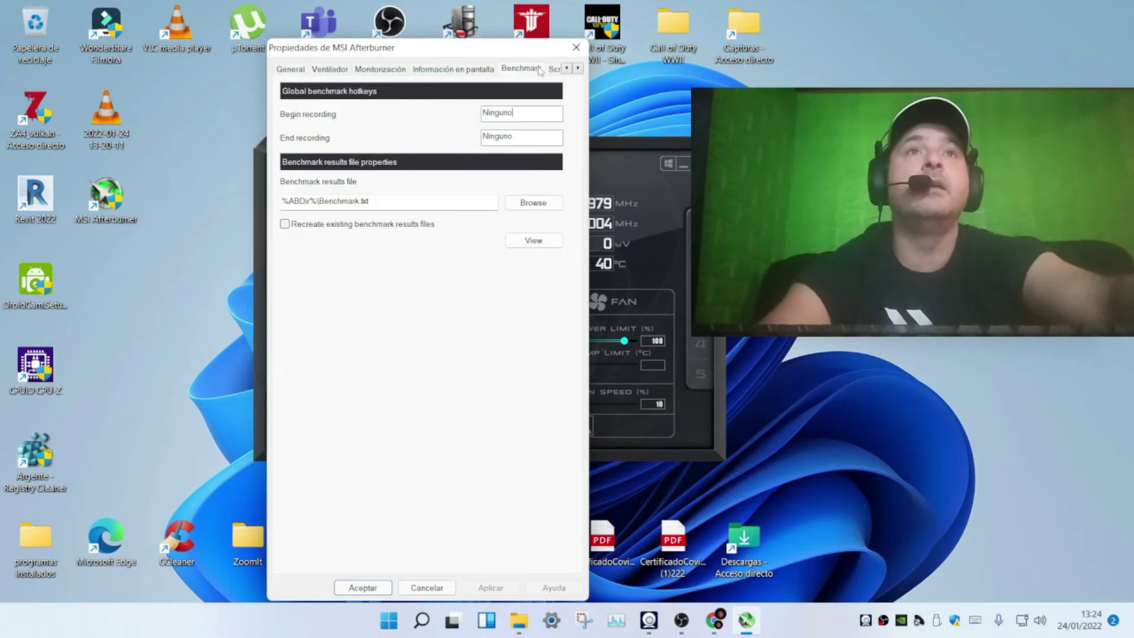
pyautogui.click(555, 71)
pyautogui.click(578, 68)
pyautogui.click(578, 69)
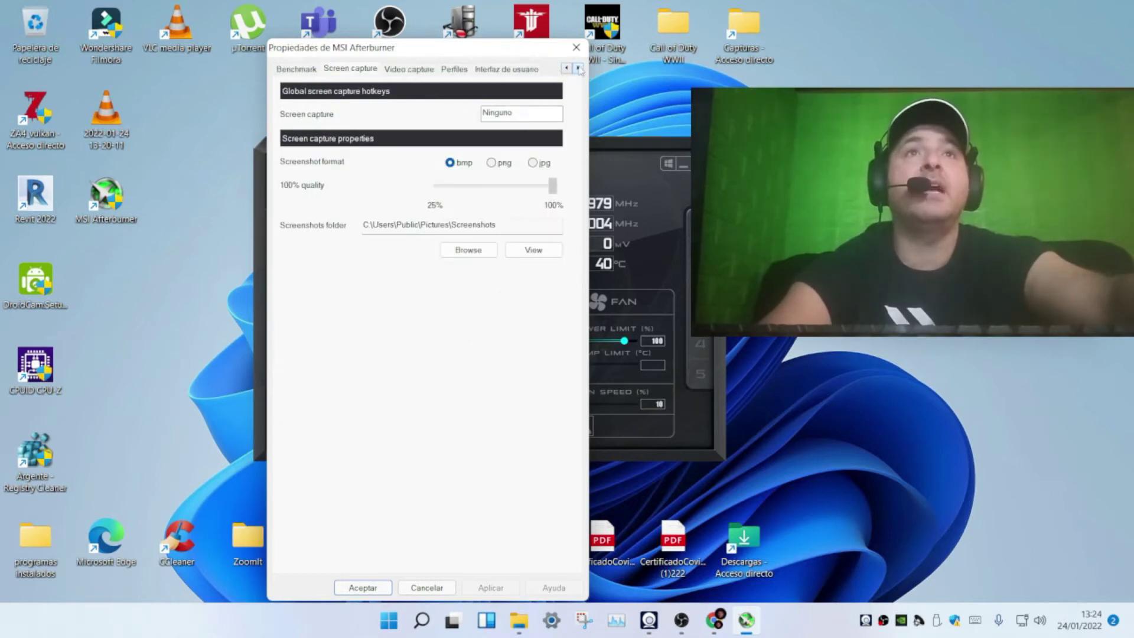
pyautogui.click(508, 69)
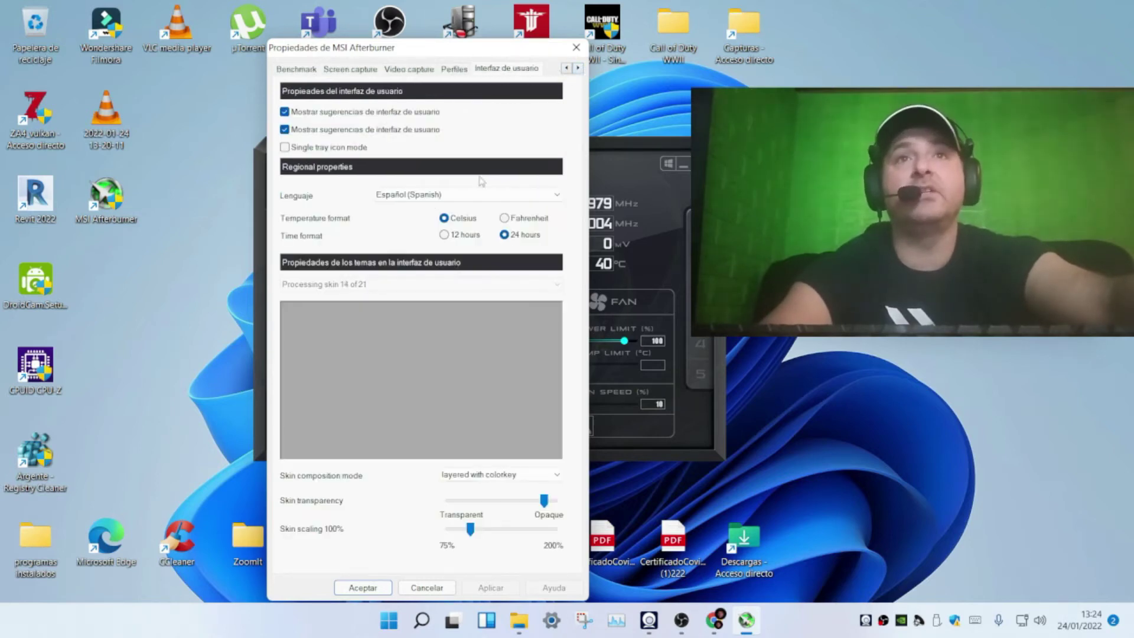
# Set the skin composition mode to traditional and choose the MSI Cyborg Afterburner skin Red by Drerex Design.
pyautogui.click(516, 476)
pyautogui.click(506, 488)
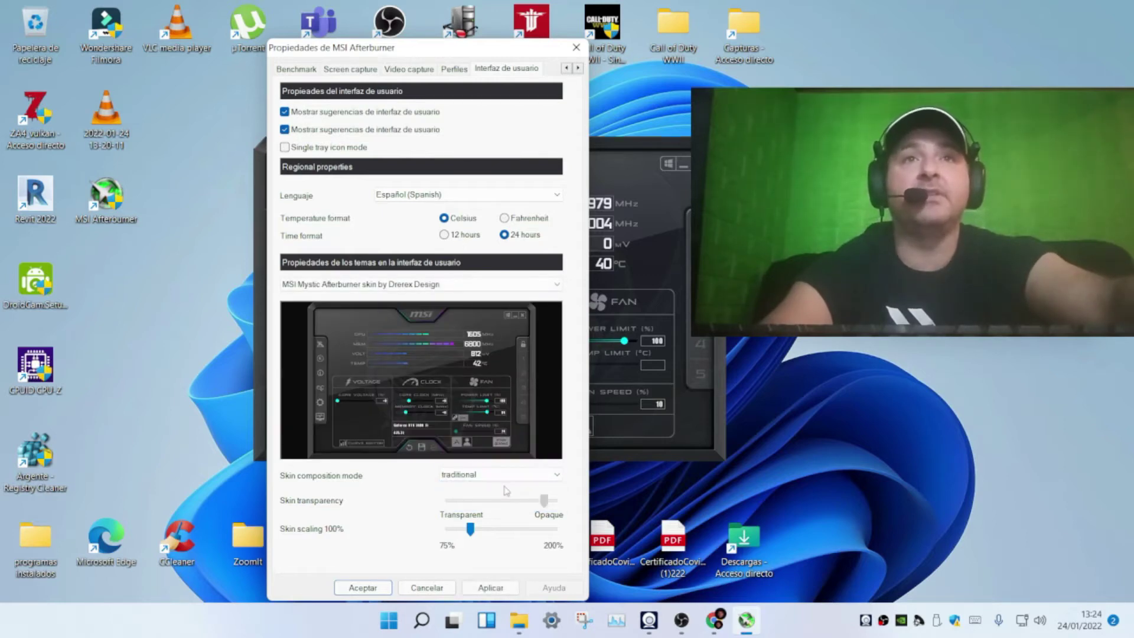
pyautogui.click(402, 284)
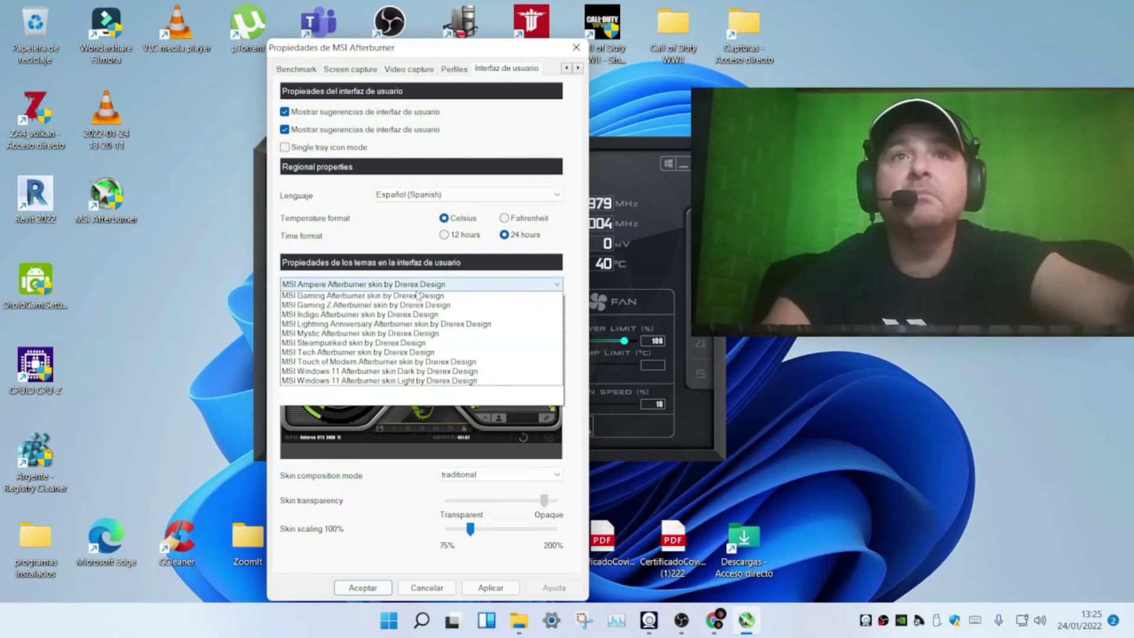
pyautogui.click(390, 345)
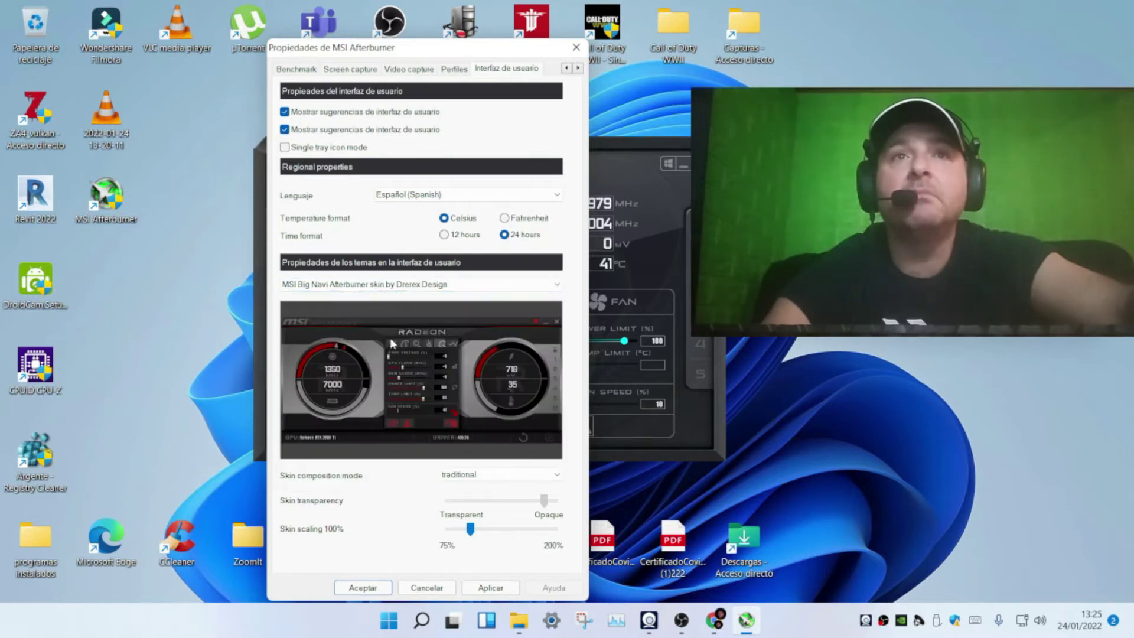
pyautogui.click(405, 289)
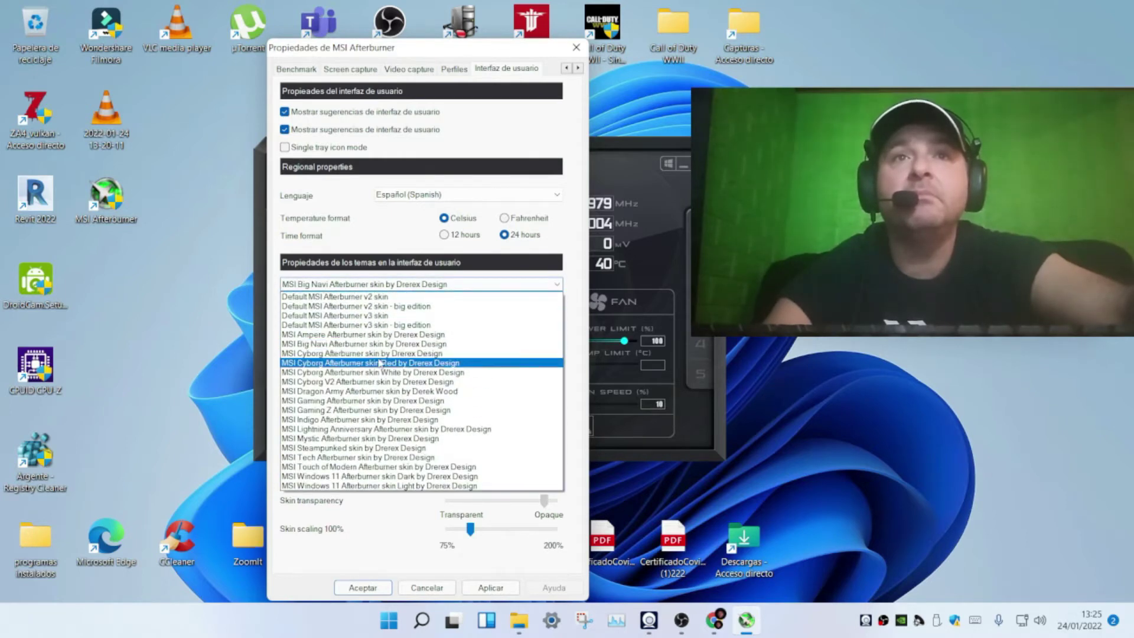
pyautogui.click(383, 363)
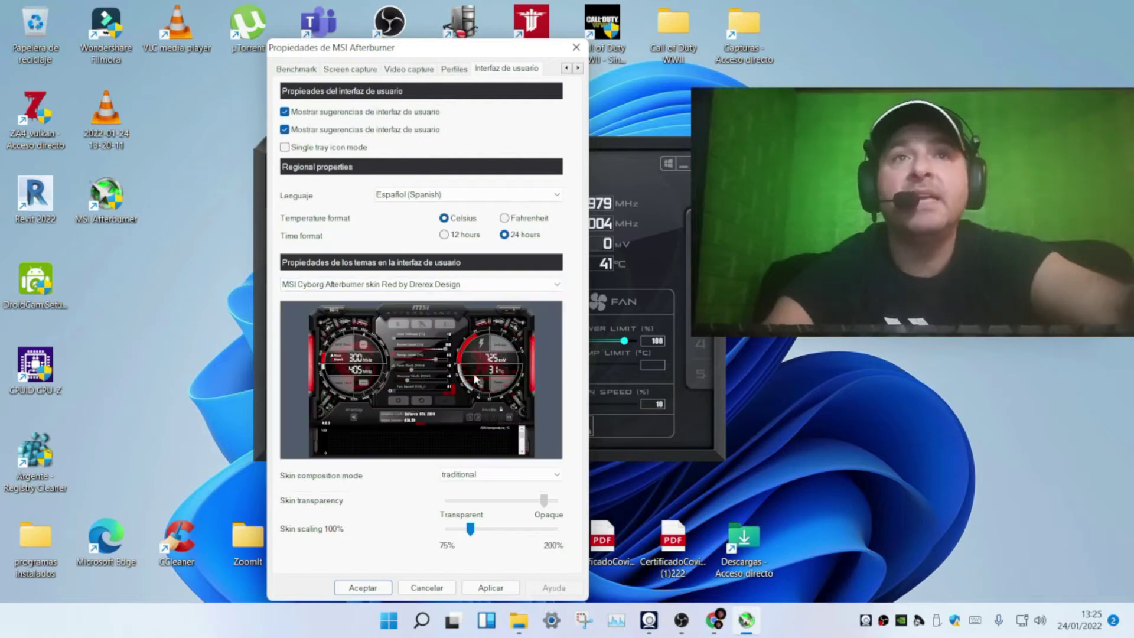
# Apply the new skin, decline the restart, accept the properties and shift the main window slightly on the desktop.
pyautogui.click(506, 589)
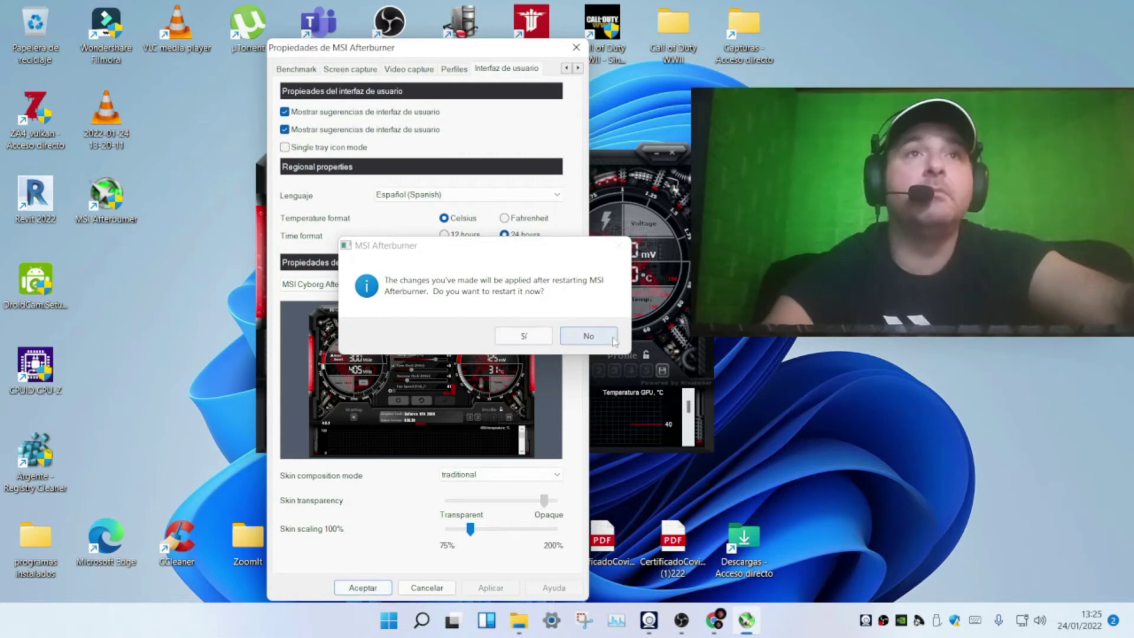
pyautogui.click(589, 335)
pyautogui.click(378, 588)
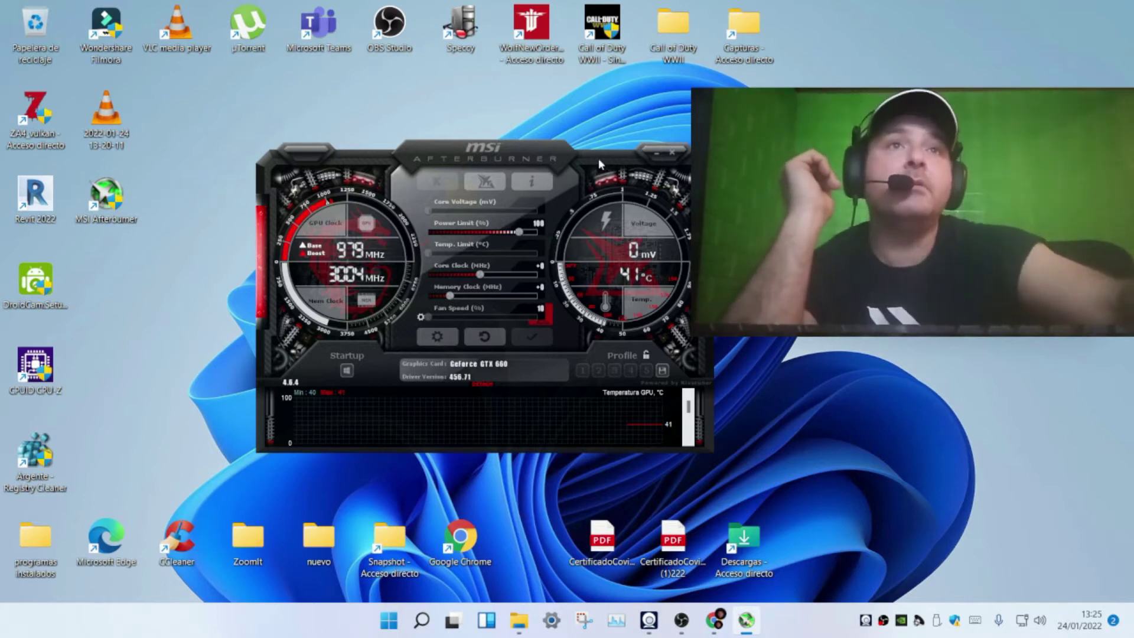
pyautogui.moveTo(598, 159); pyautogui.dragTo(550, 172)
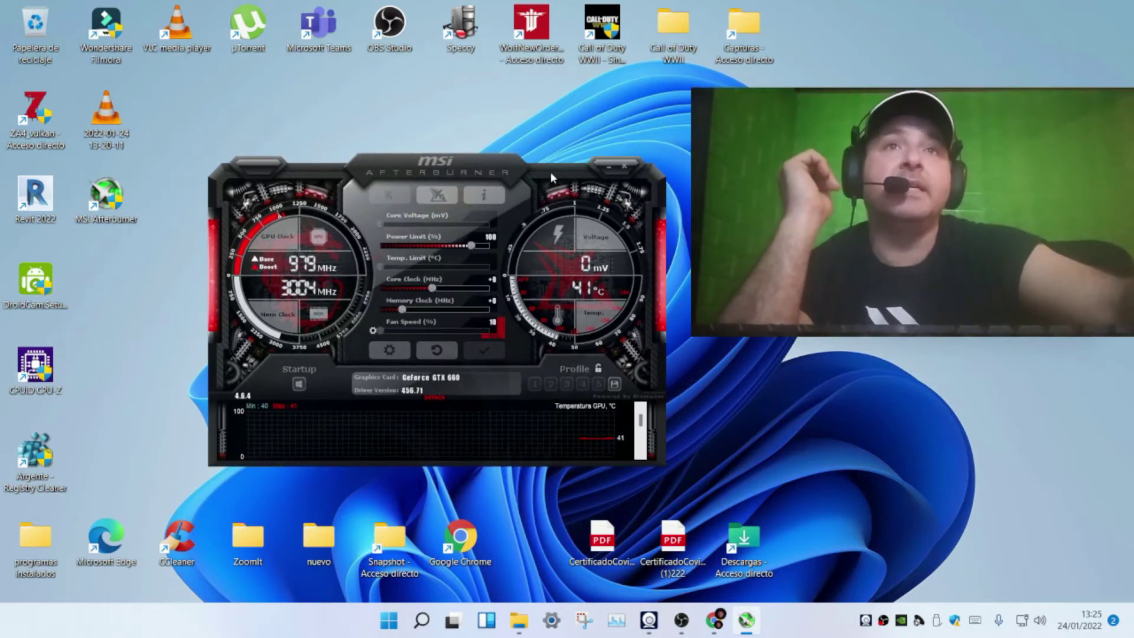
# Enable Iniciar al iniciar Windows and Iniciar minimizado in the general properties and apply them.
pyautogui.click(389, 352)
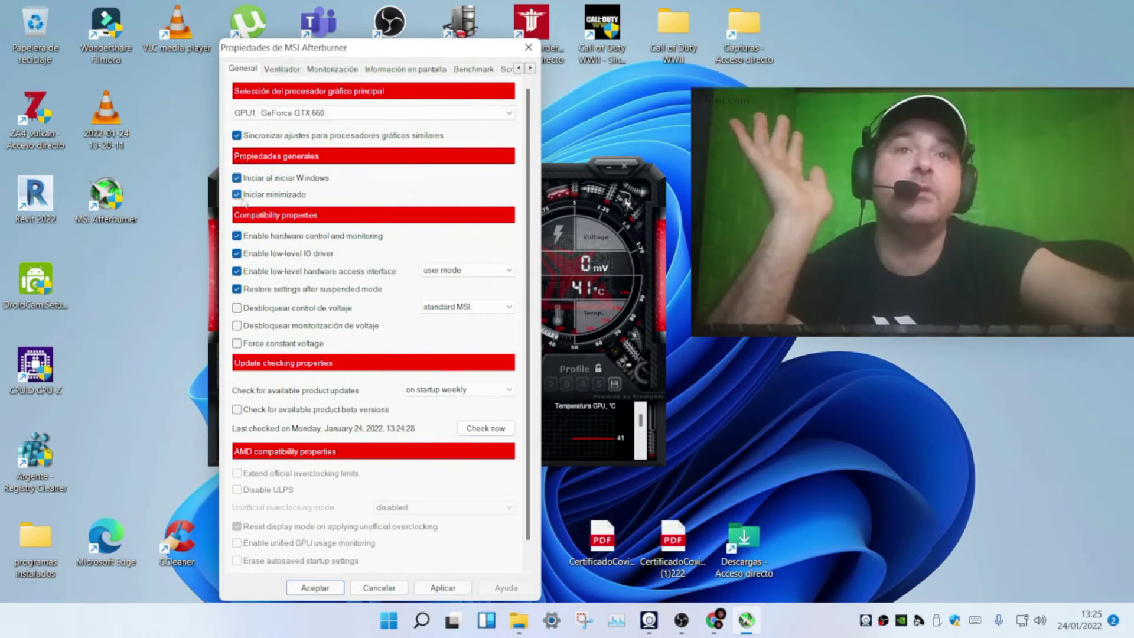
pyautogui.click(425, 590)
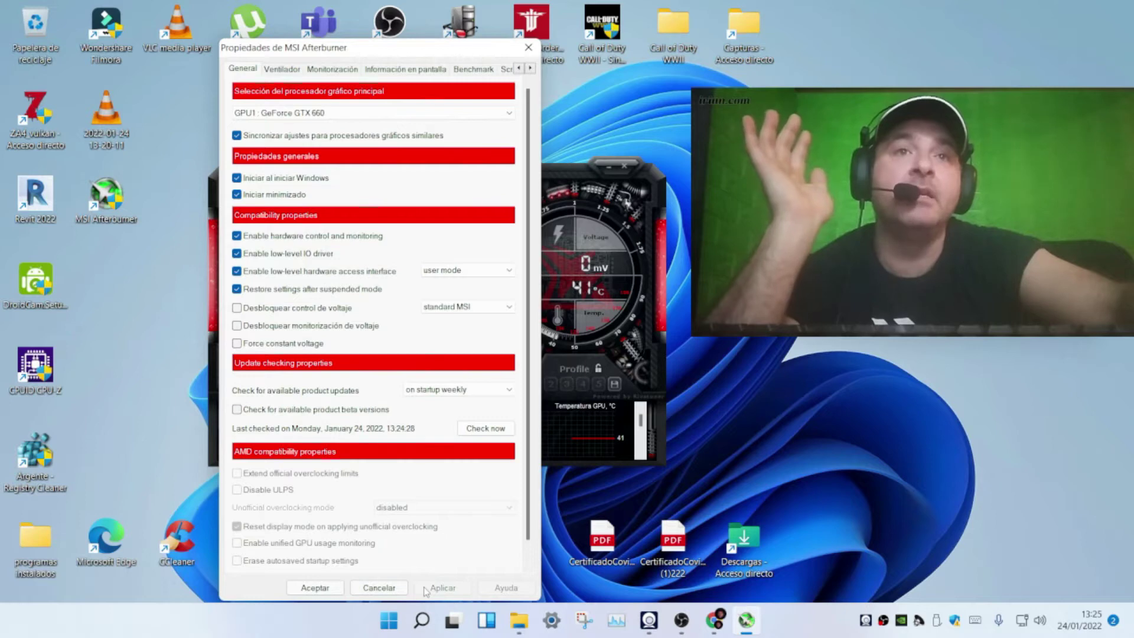
# Enable the user-defined program for automatic fan control with the Custom curve, apply it and accept the properties.
pyautogui.click(273, 71)
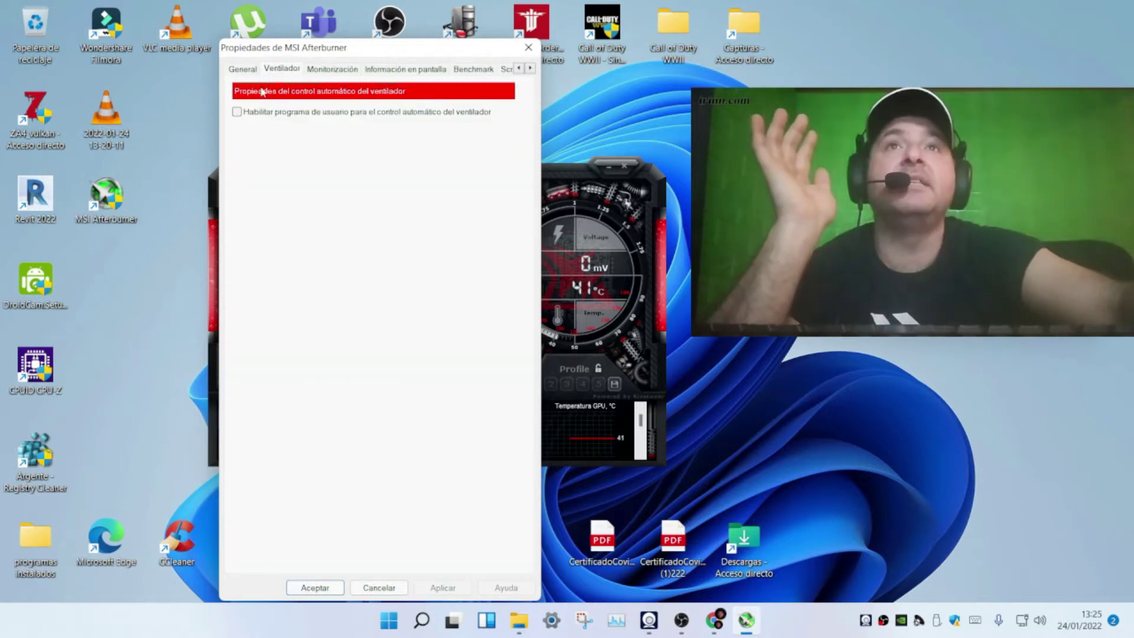
pyautogui.click(237, 112)
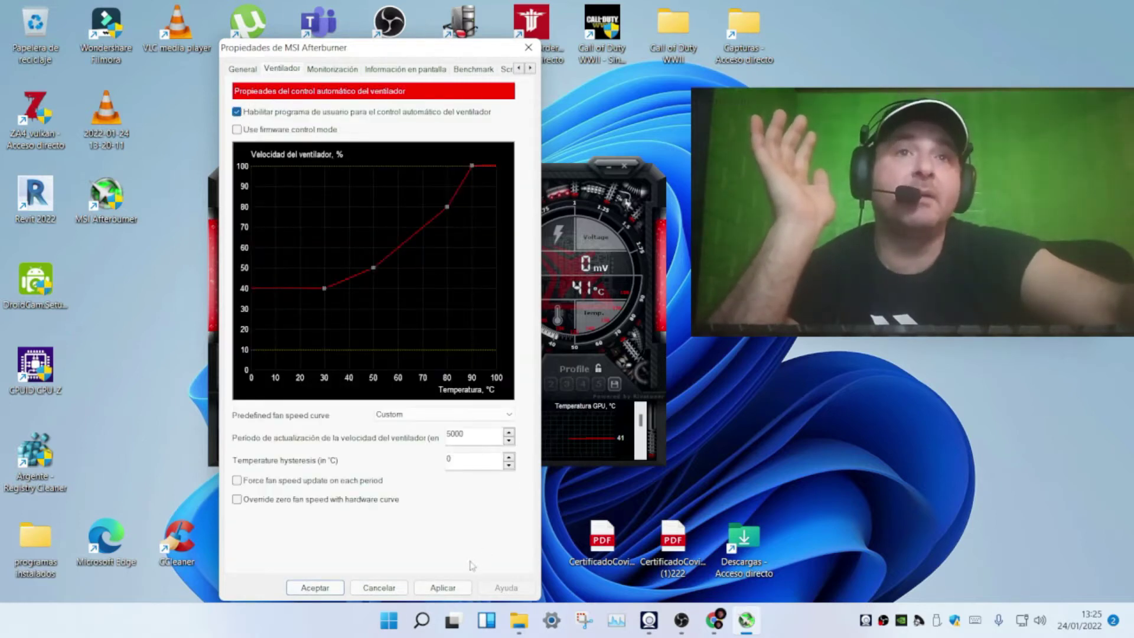
pyautogui.click(444, 588)
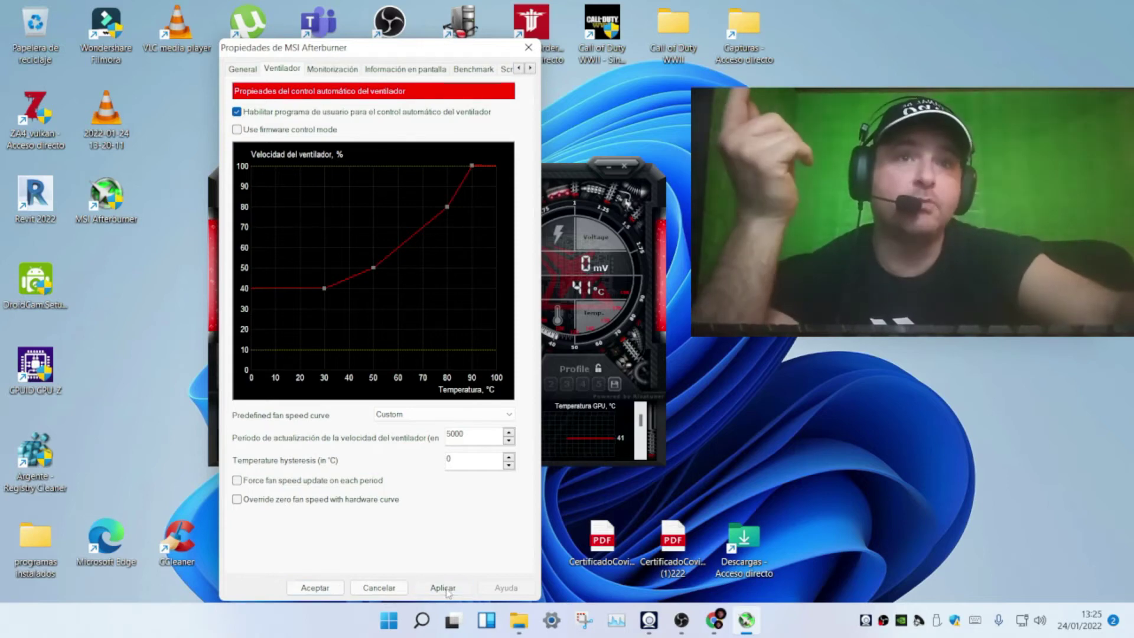
pyautogui.click(316, 588)
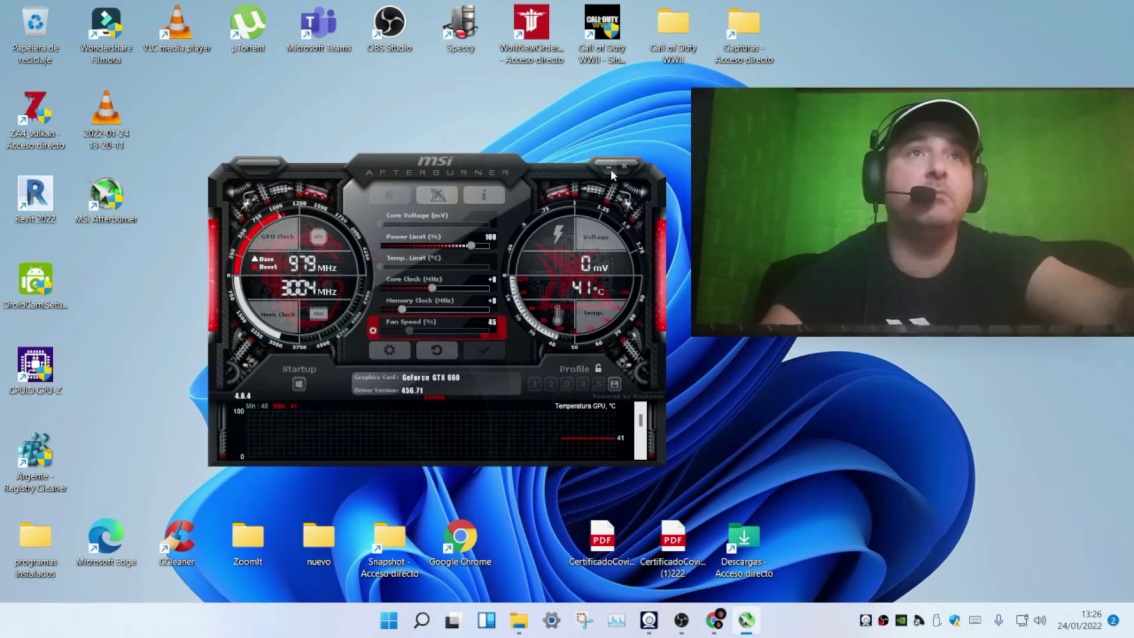
pyautogui.moveTo(558, 176); pyautogui.dragTo(558, 169)
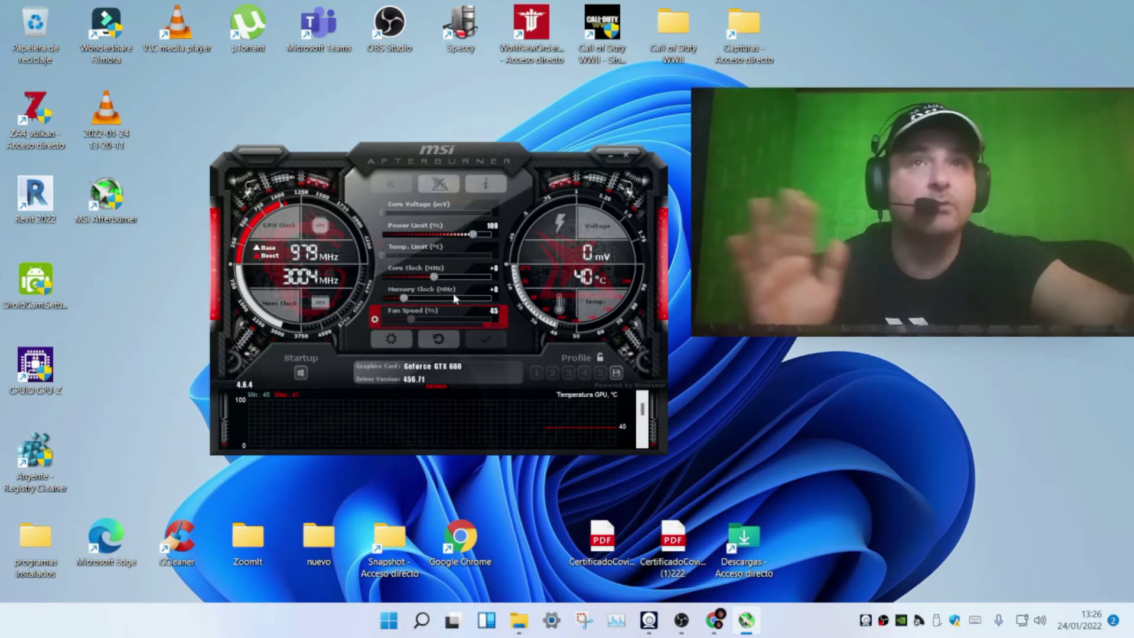
# Show the Temperatura GPU graph in the on-screen information from the monitoring properties and apply the change.
pyautogui.click(398, 342)
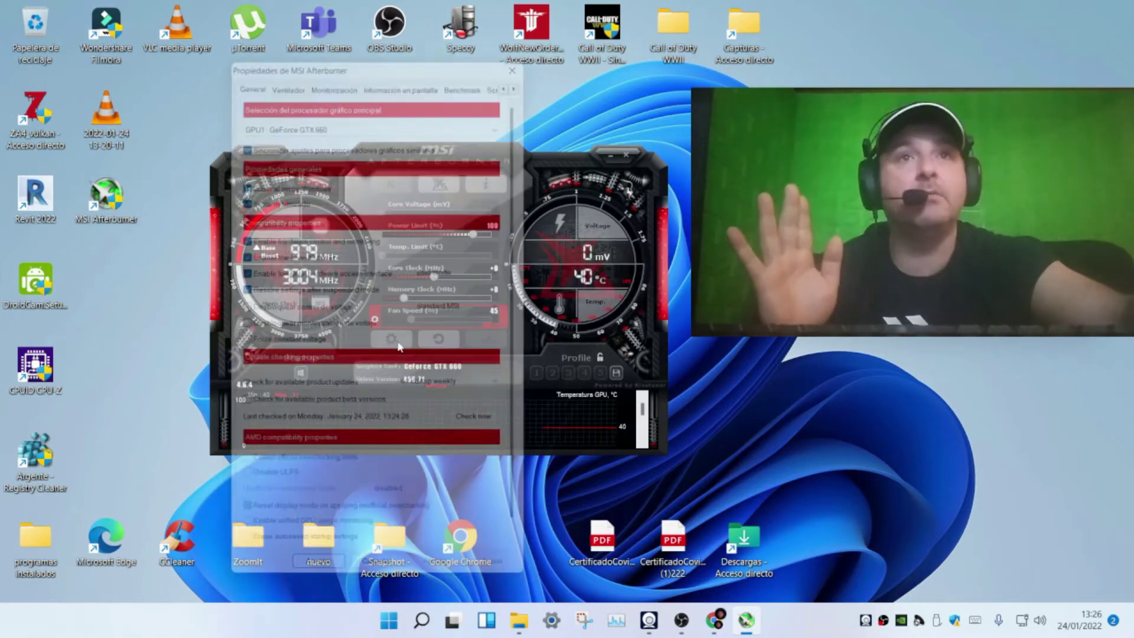
pyautogui.click(334, 69)
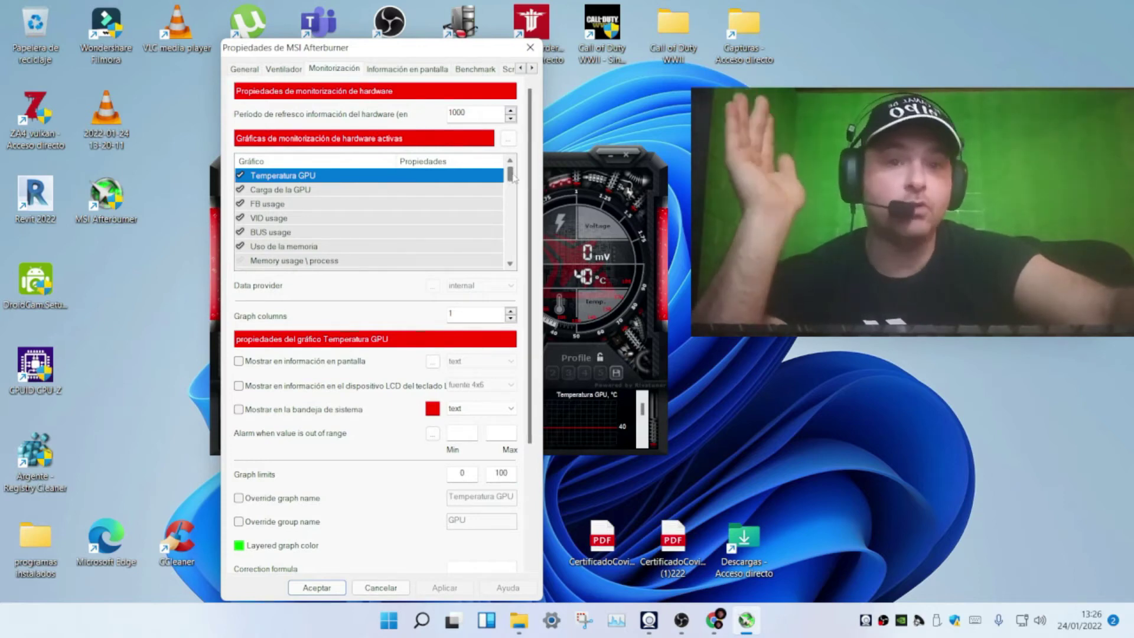
pyautogui.moveTo(514, 178); pyautogui.dragTo(513, 305)
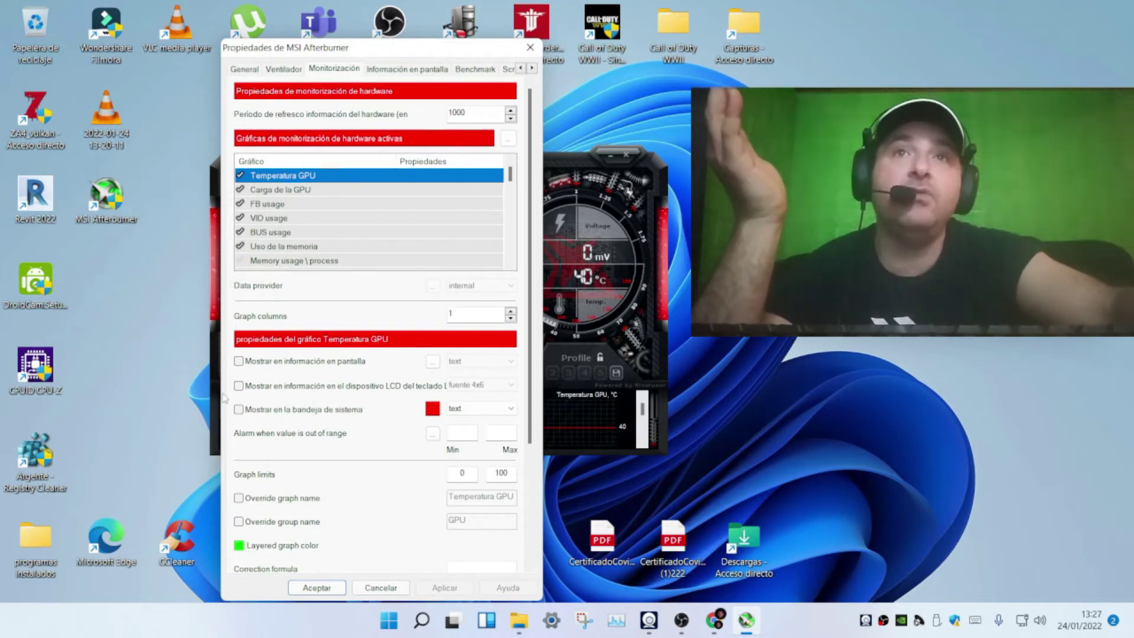
pyautogui.click(239, 362)
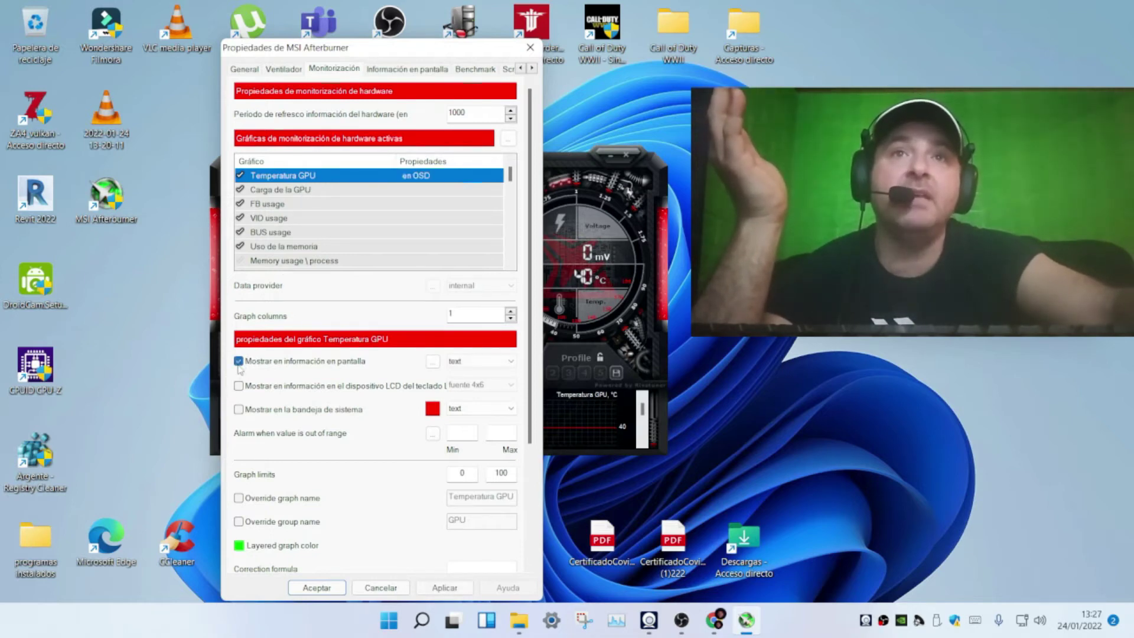
pyautogui.click(456, 589)
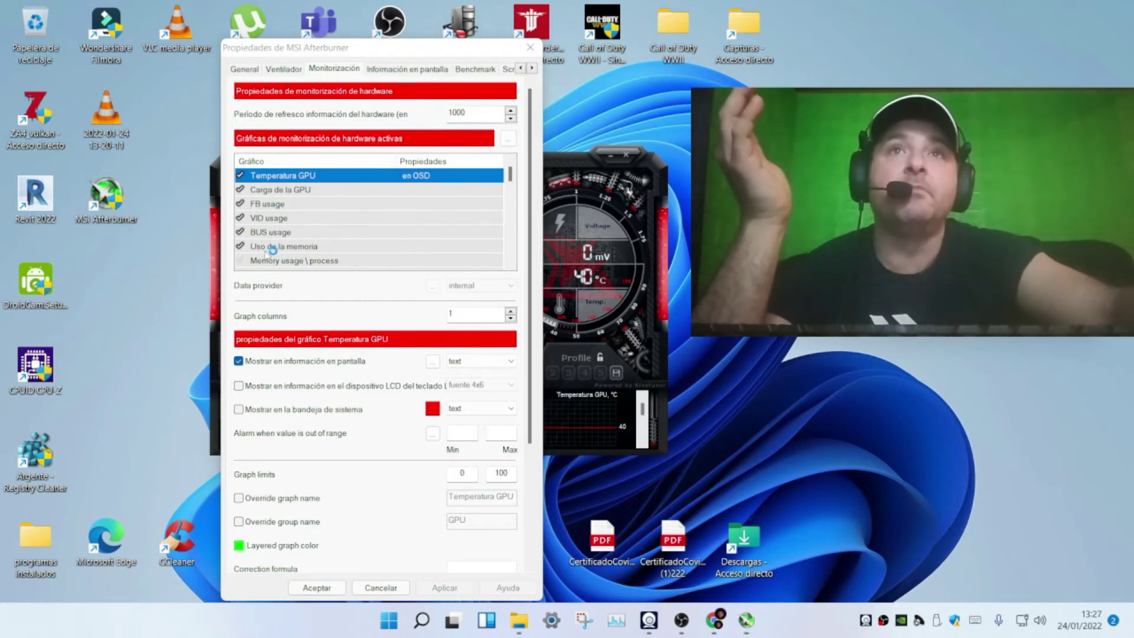
# Show the overall CPU usage graph in the on-screen information and apply the change.
pyautogui.scroll(-1, 278, 253)
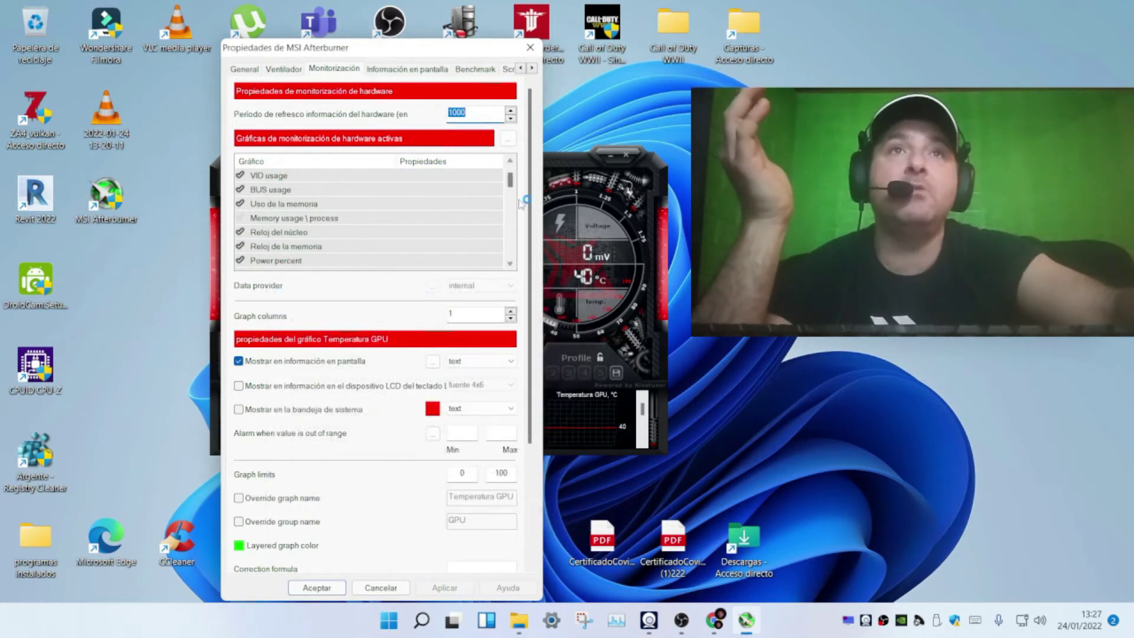
pyautogui.click(511, 264)
pyautogui.click(510, 264)
pyautogui.click(510, 264)
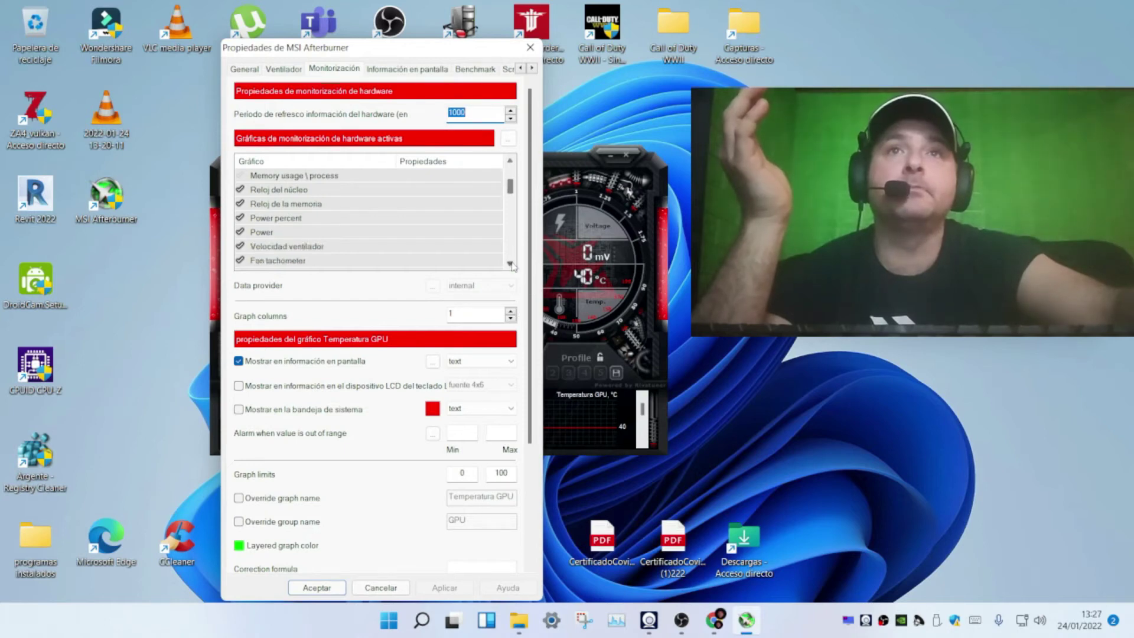
pyautogui.click(510, 264)
pyautogui.click(510, 264)
pyautogui.click(510, 264)
pyautogui.click(510, 264)
pyautogui.click(510, 264)
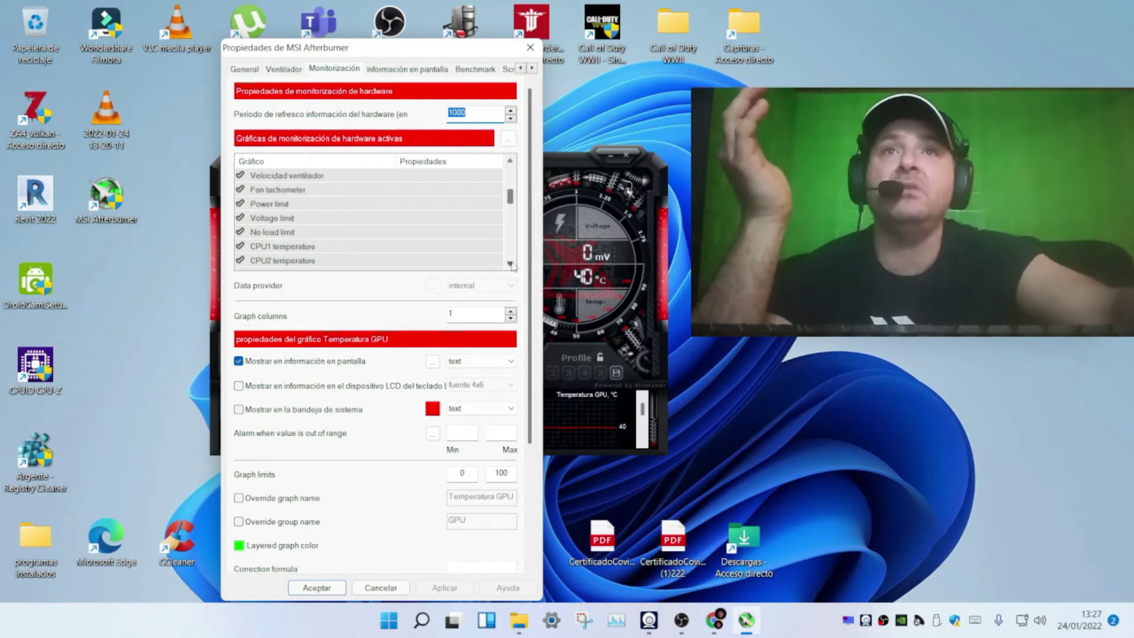
pyautogui.click(510, 264)
pyautogui.scroll(-1, 513, 266)
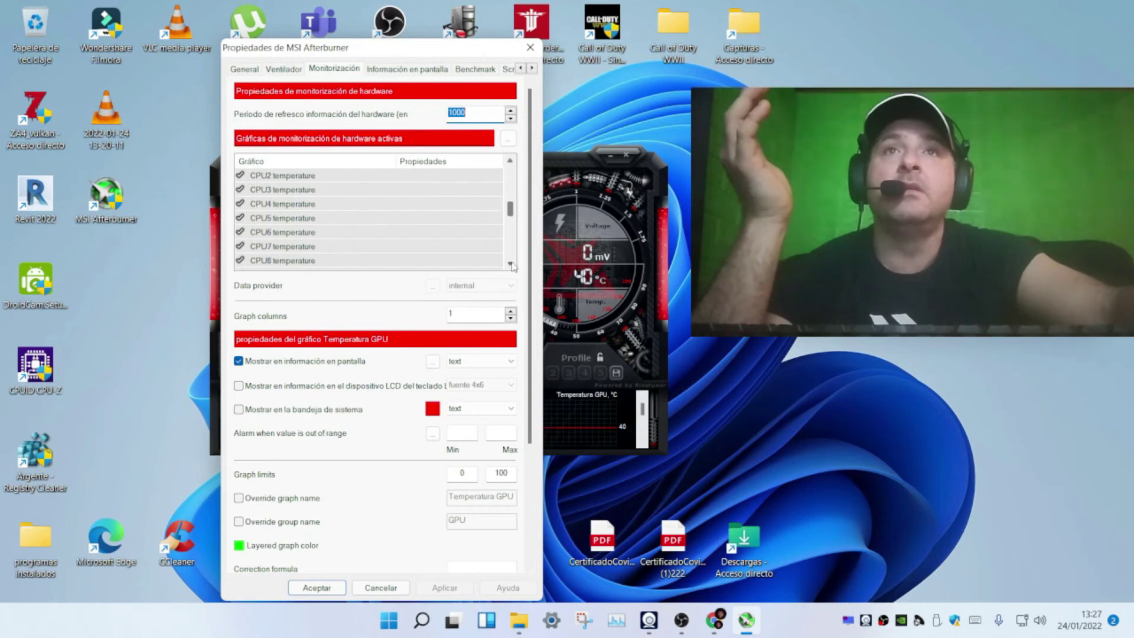
pyautogui.scroll(-1, 513, 267)
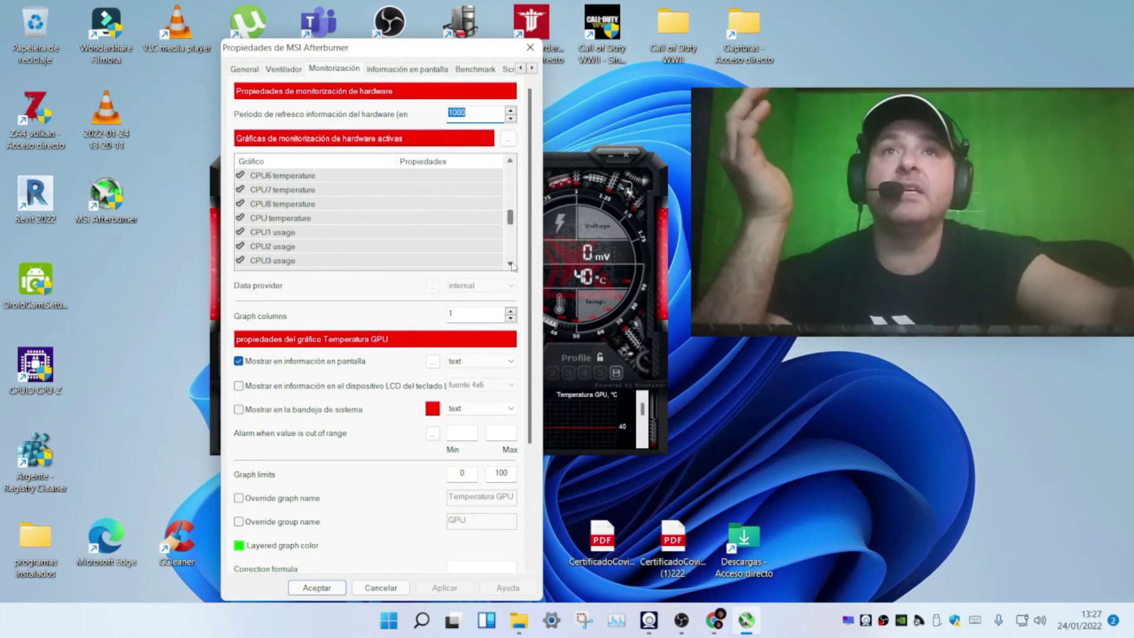
pyautogui.scroll(-1, 513, 267)
pyautogui.scroll(-1, 513, 267)
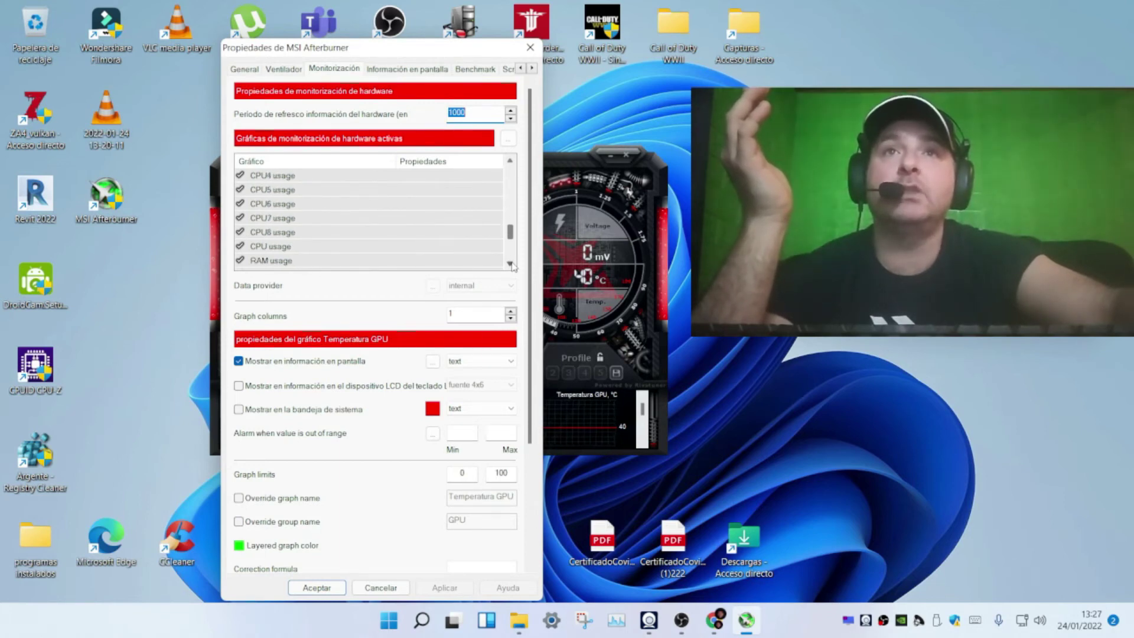
pyautogui.scroll(-1, 512, 267)
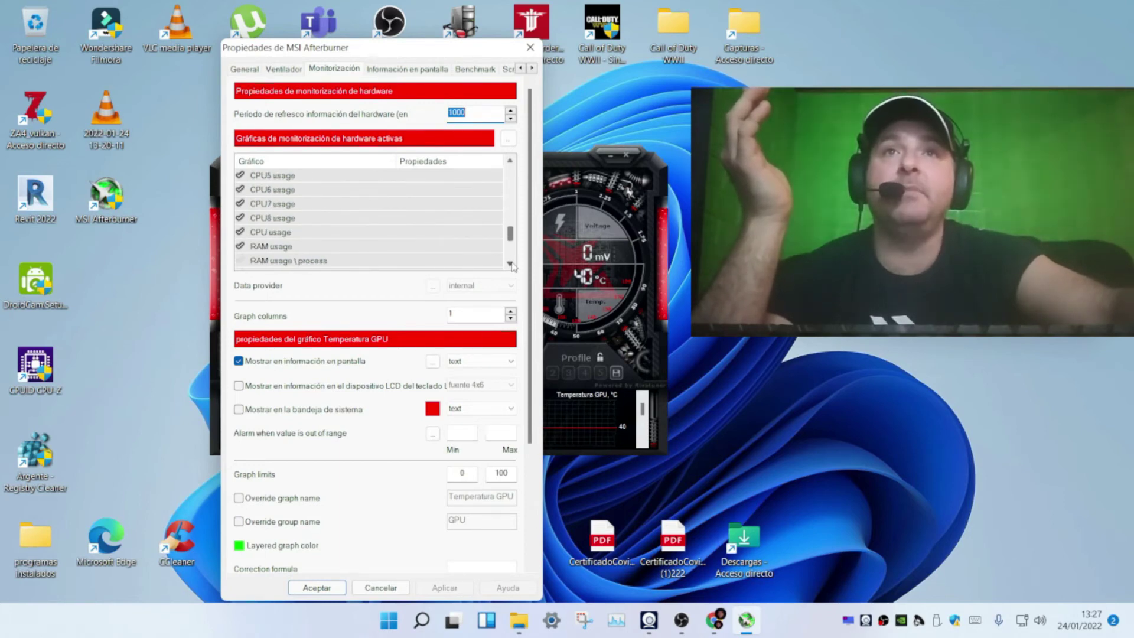
pyautogui.click(258, 233)
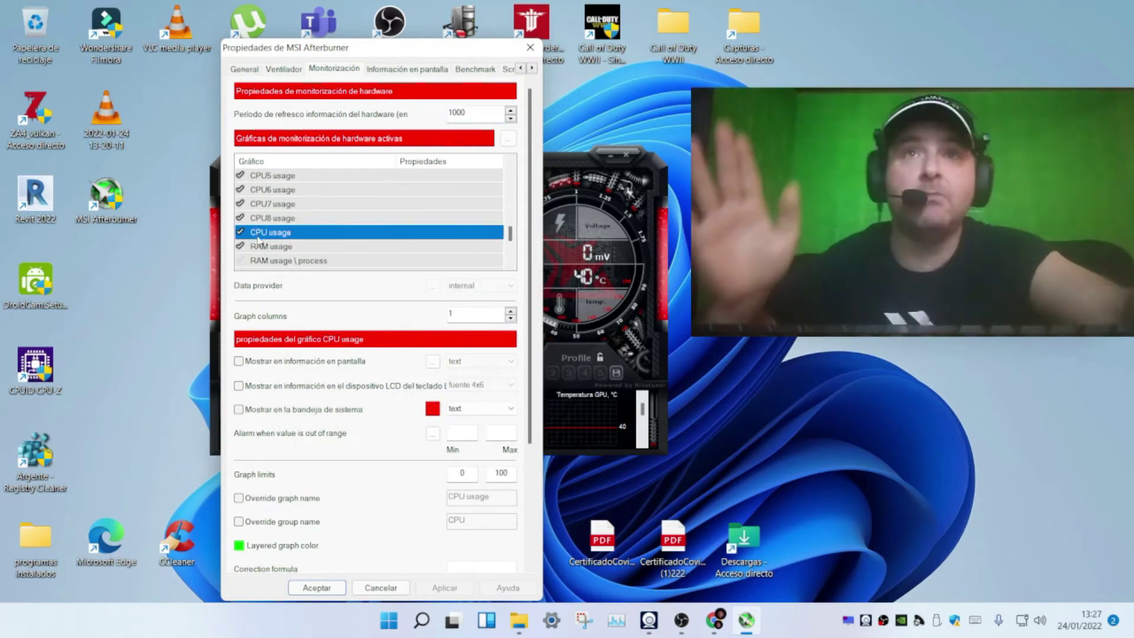
pyautogui.click(239, 362)
pyautogui.click(444, 588)
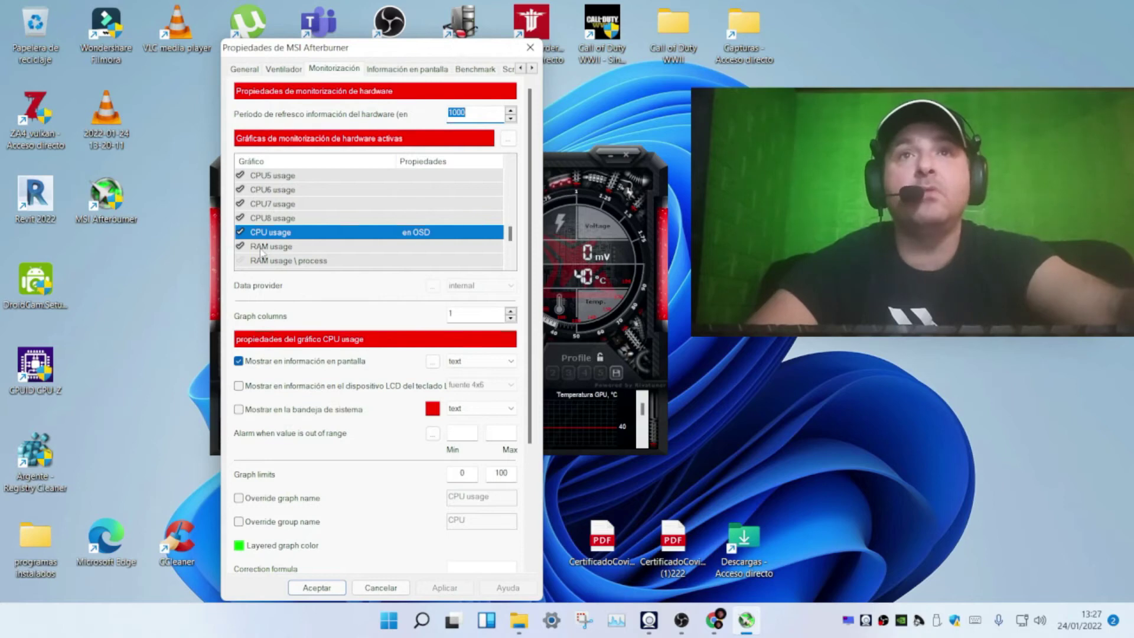
# Show the RAM usage graph in the on-screen information and apply the change.
pyautogui.click(260, 247)
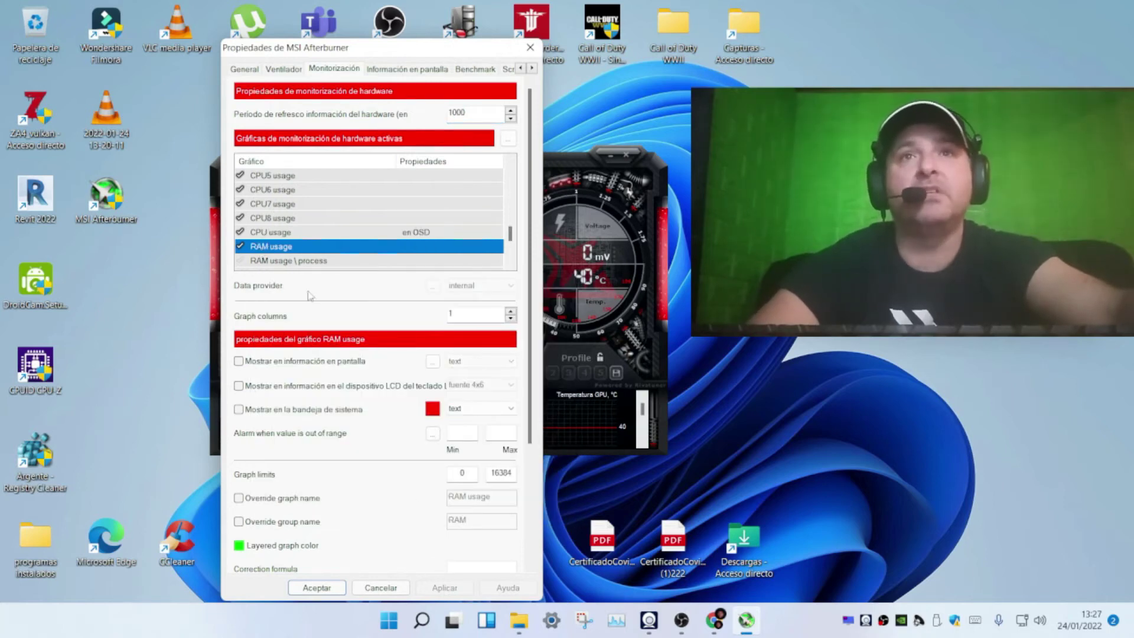
pyautogui.click(286, 233)
pyautogui.click(284, 246)
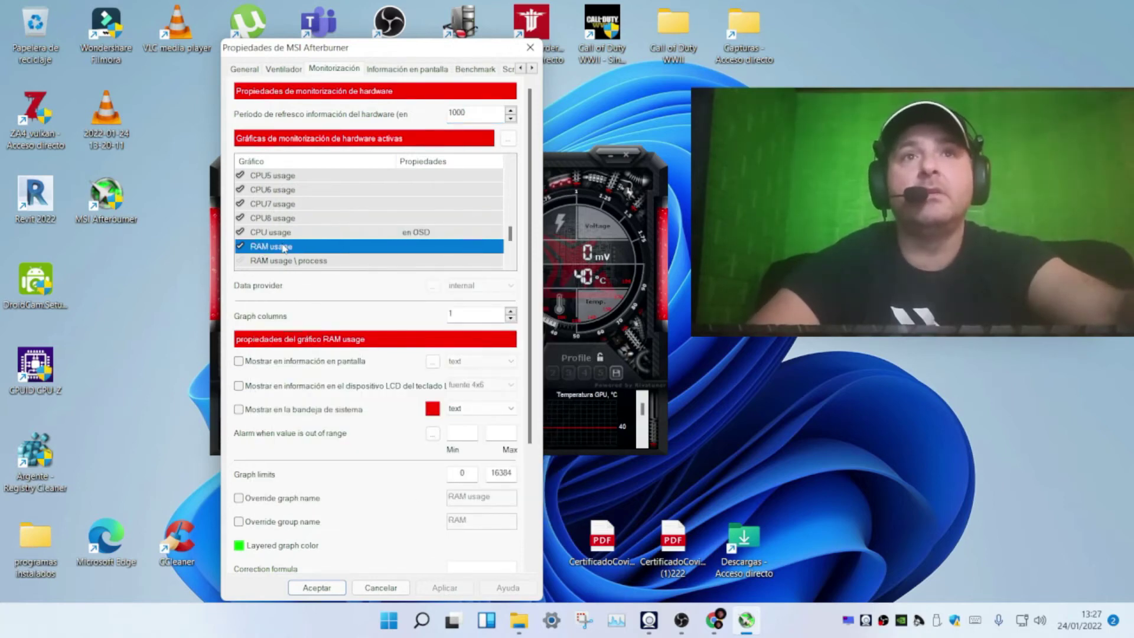
pyautogui.click(239, 362)
pyautogui.click(444, 588)
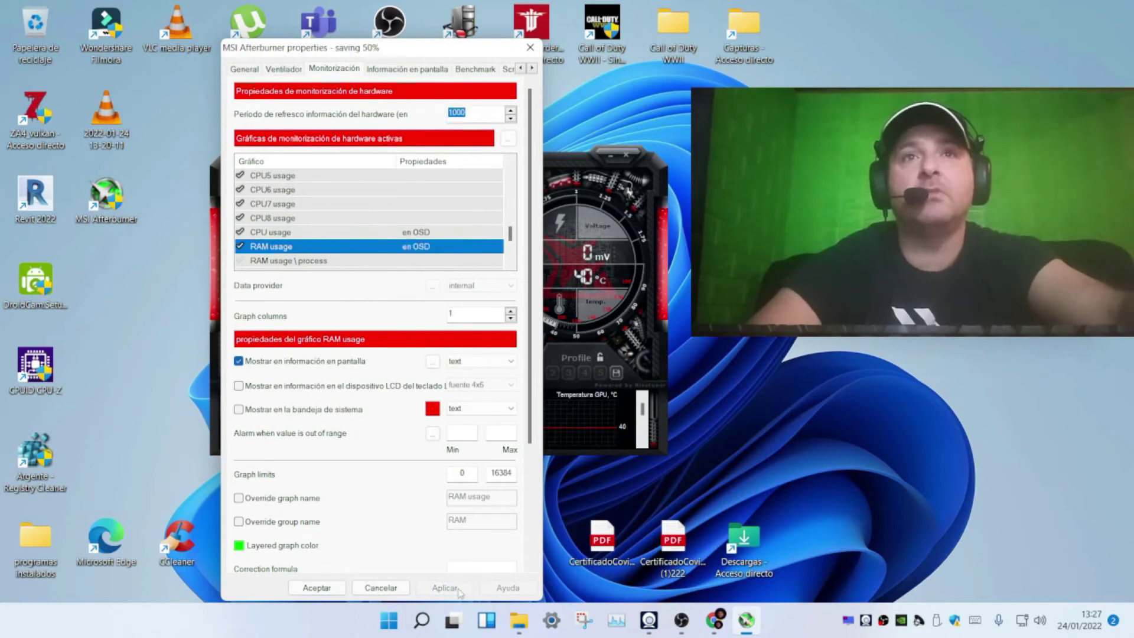
# Activate the Velocidad de fotogramas graph, show the Commit charge graph in the on-screen information and apply the changes.
pyautogui.scroll(-2, 298, 248)
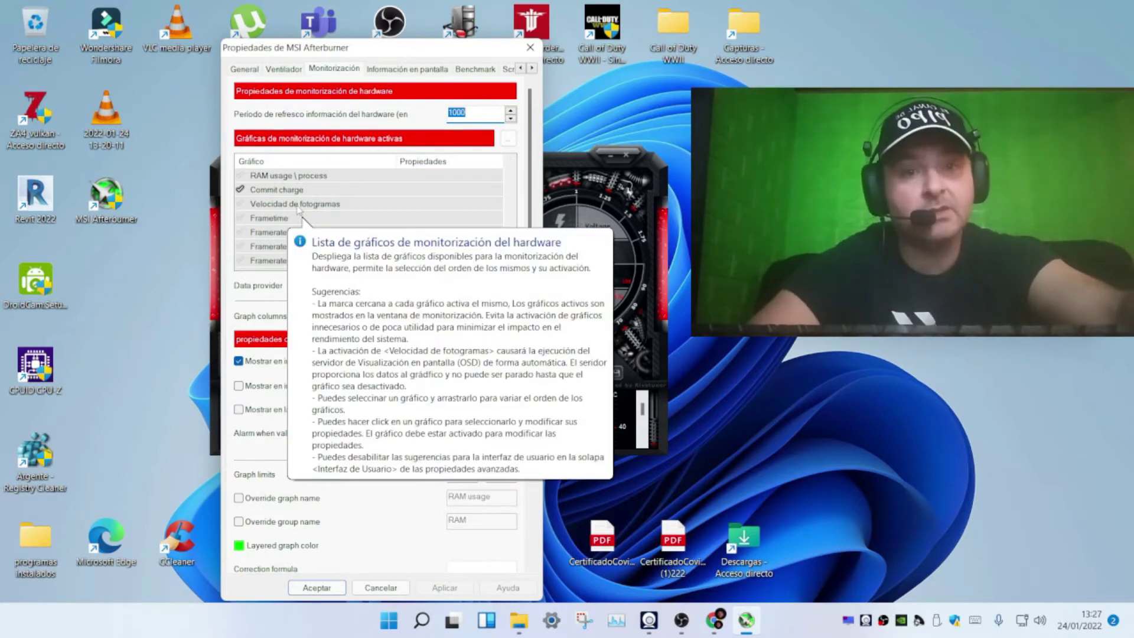
pyautogui.click(298, 204)
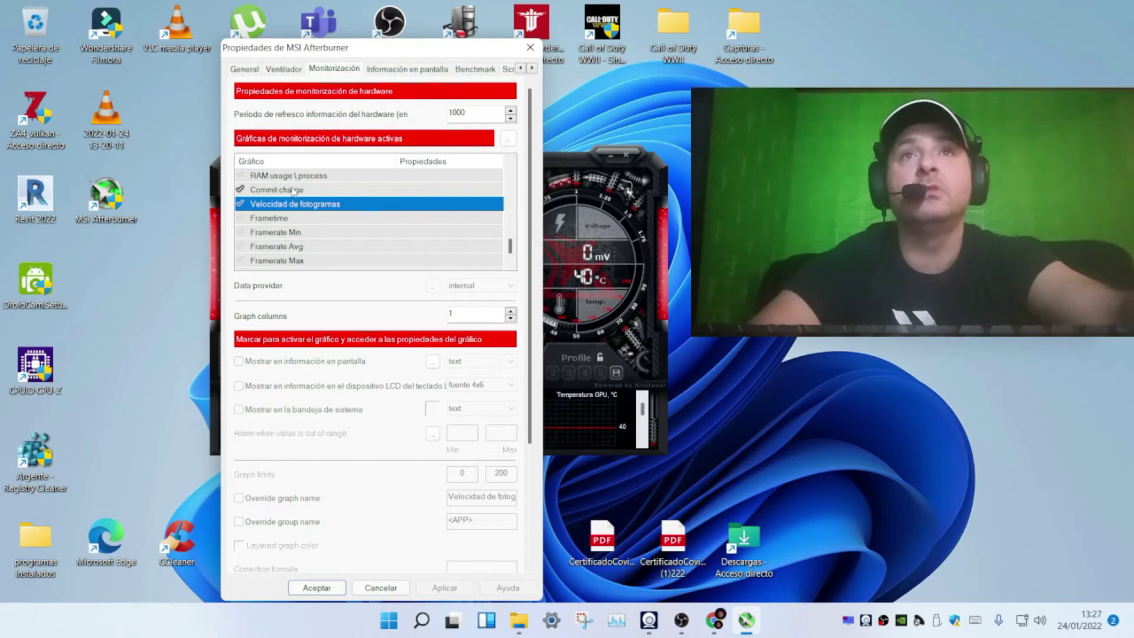
pyautogui.click(293, 190)
pyautogui.click(285, 205)
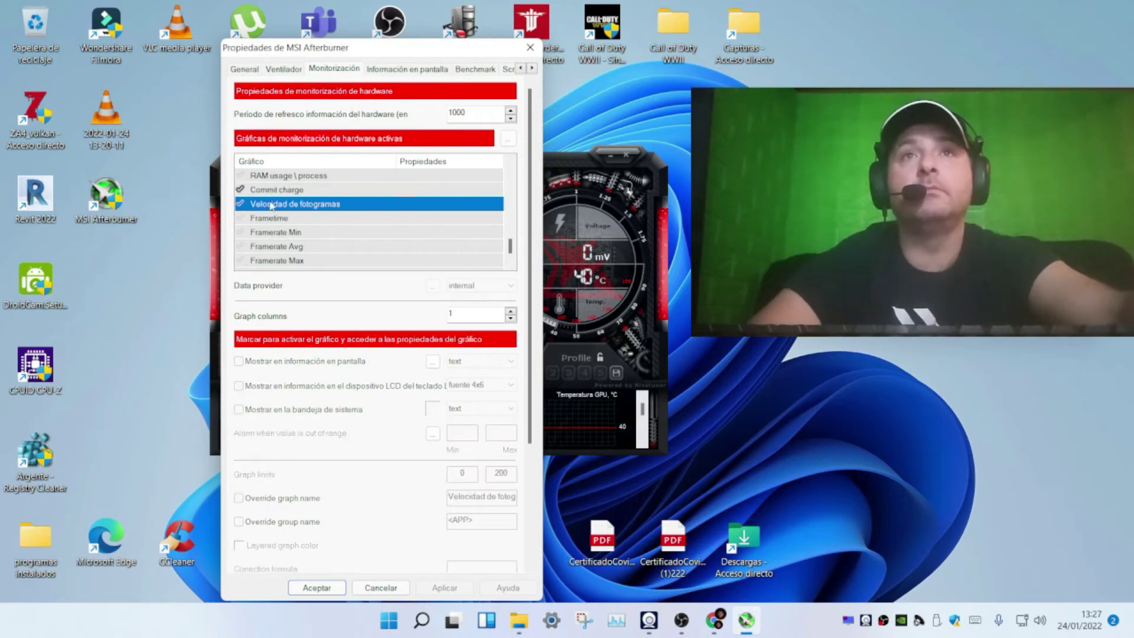
pyautogui.click(253, 194)
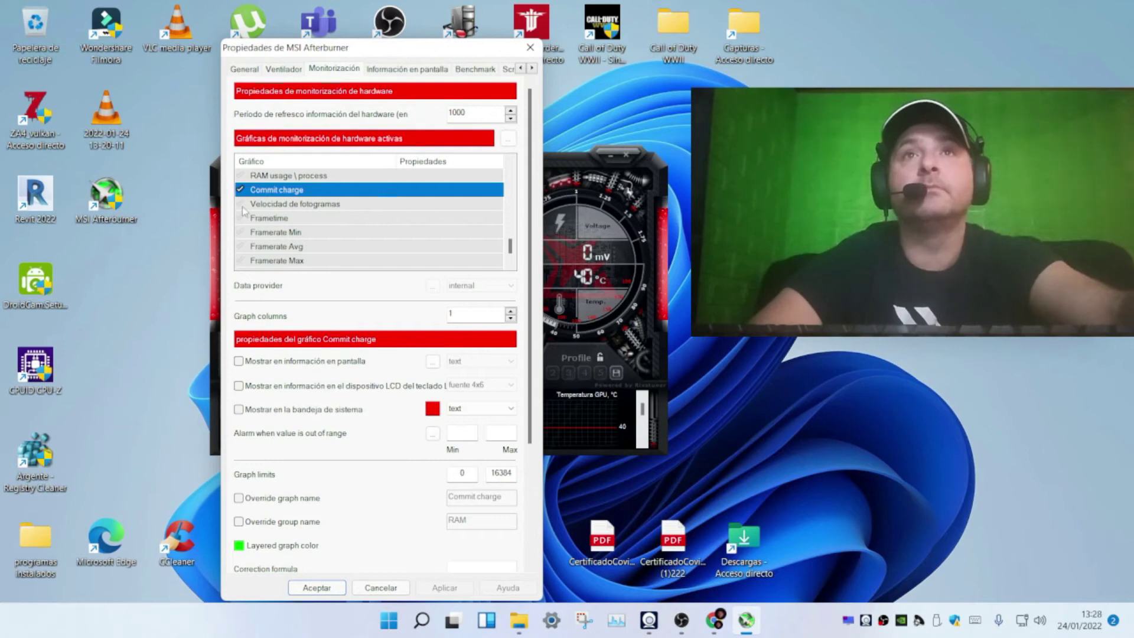
pyautogui.click(241, 205)
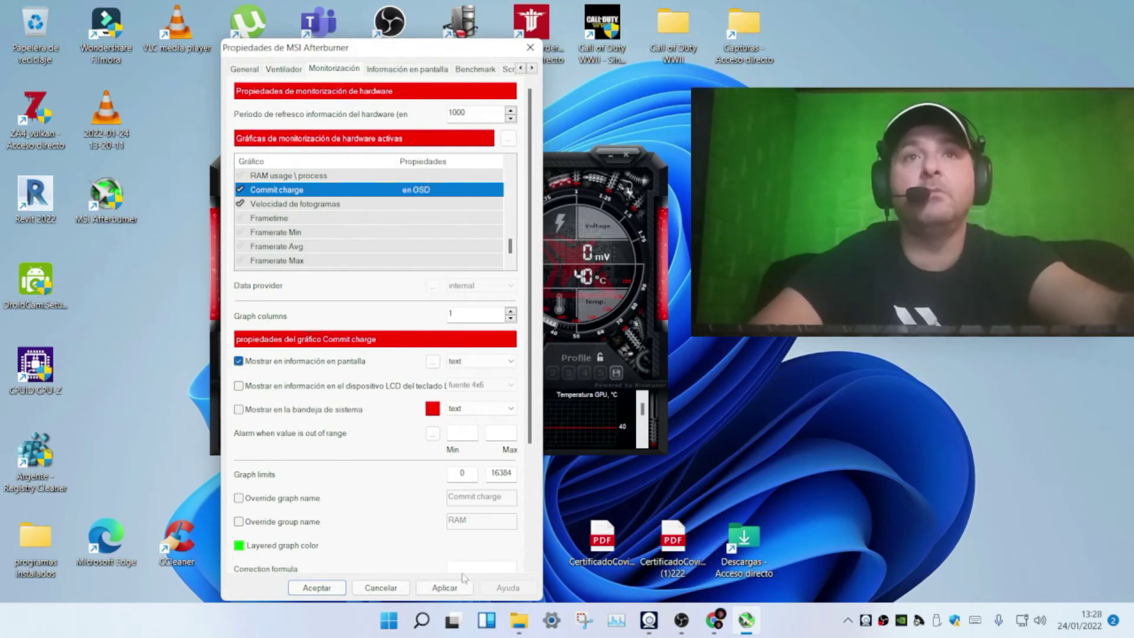
pyautogui.click(445, 587)
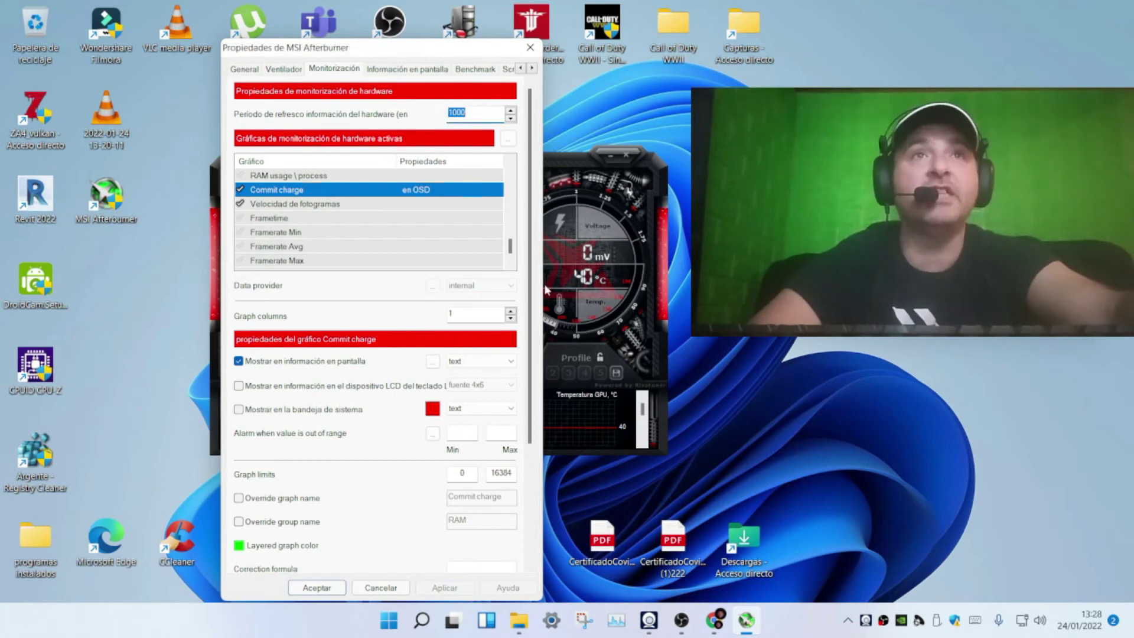
# Show the Uso de la memoria graph in the on-screen information, apply the change and accept the properties.
pyautogui.moveTo(509, 245); pyautogui.dragTo(526, 175)
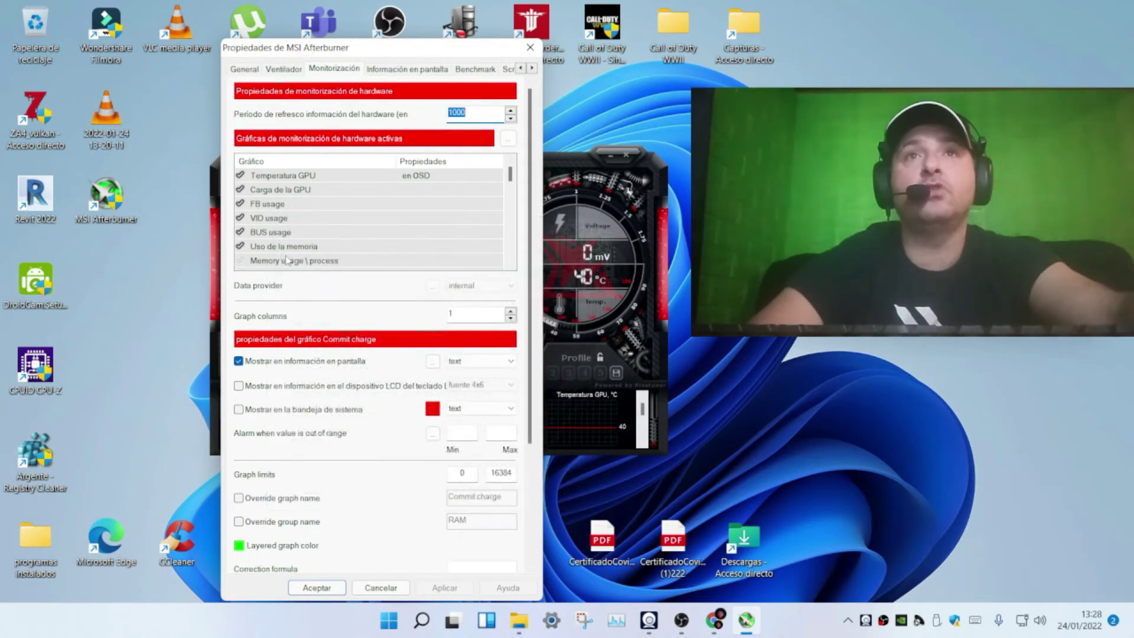
pyautogui.scroll(-1, 278, 224)
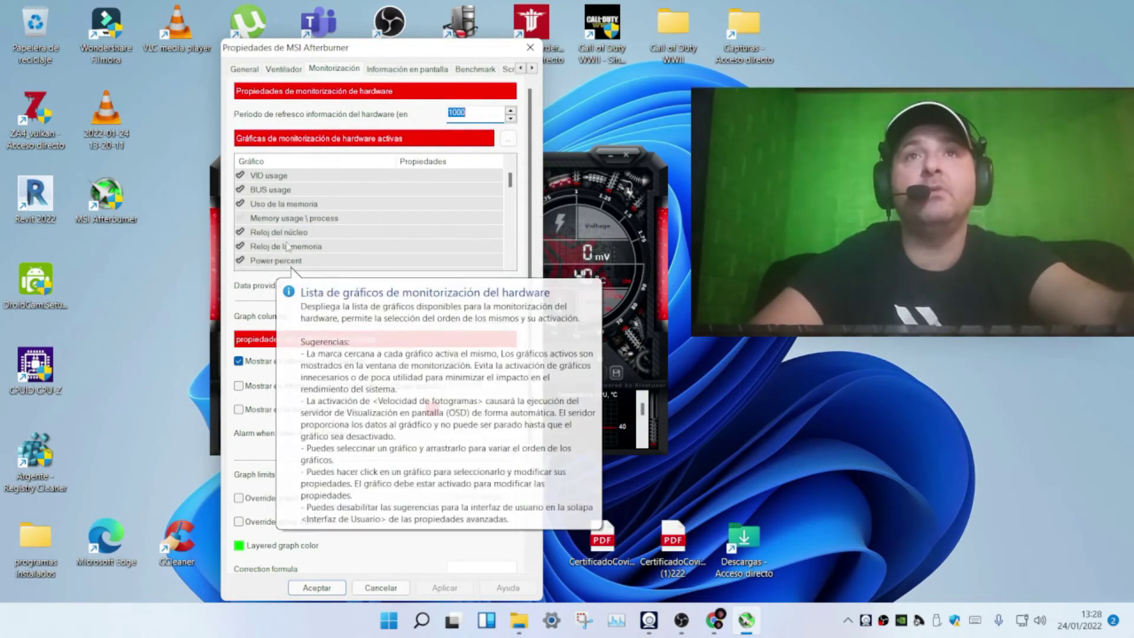
pyautogui.click(271, 204)
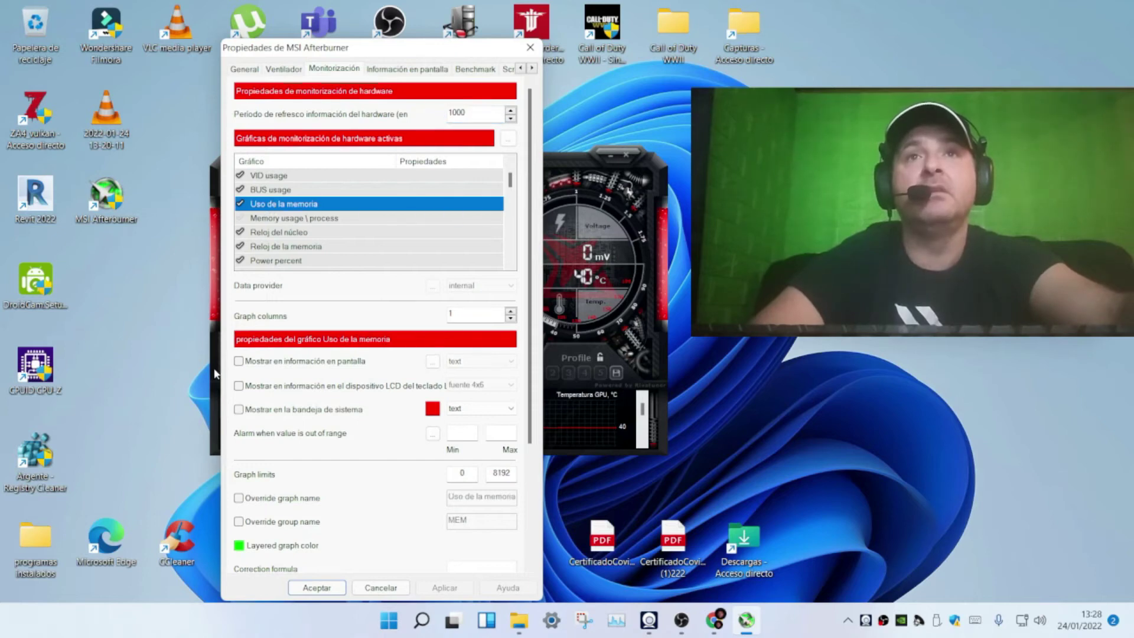
pyautogui.click(464, 589)
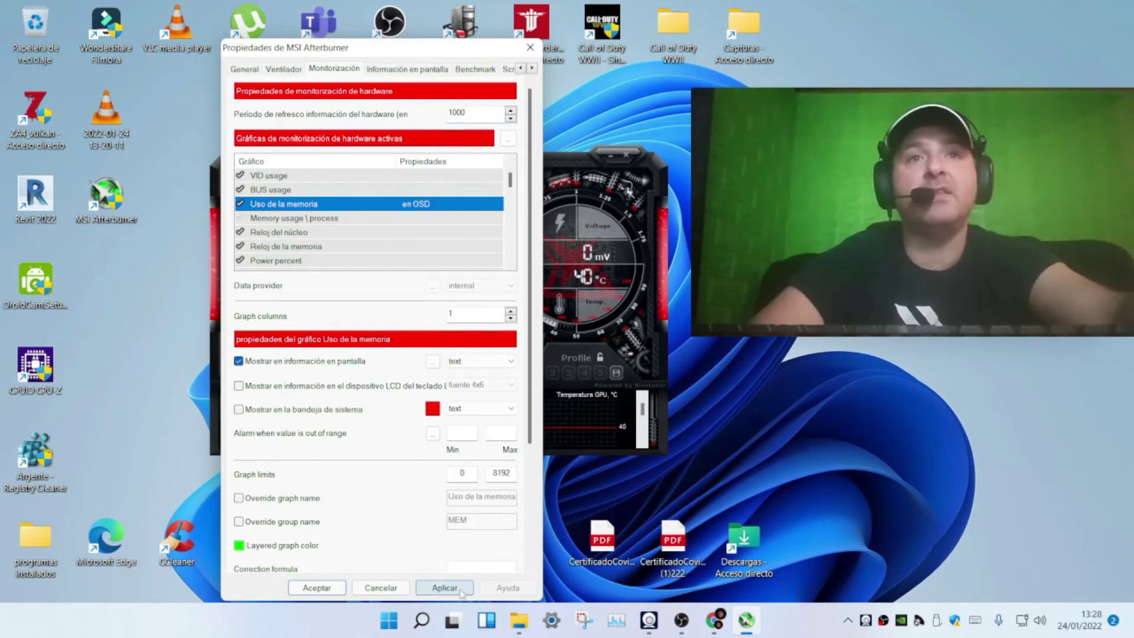
pyautogui.click(314, 592)
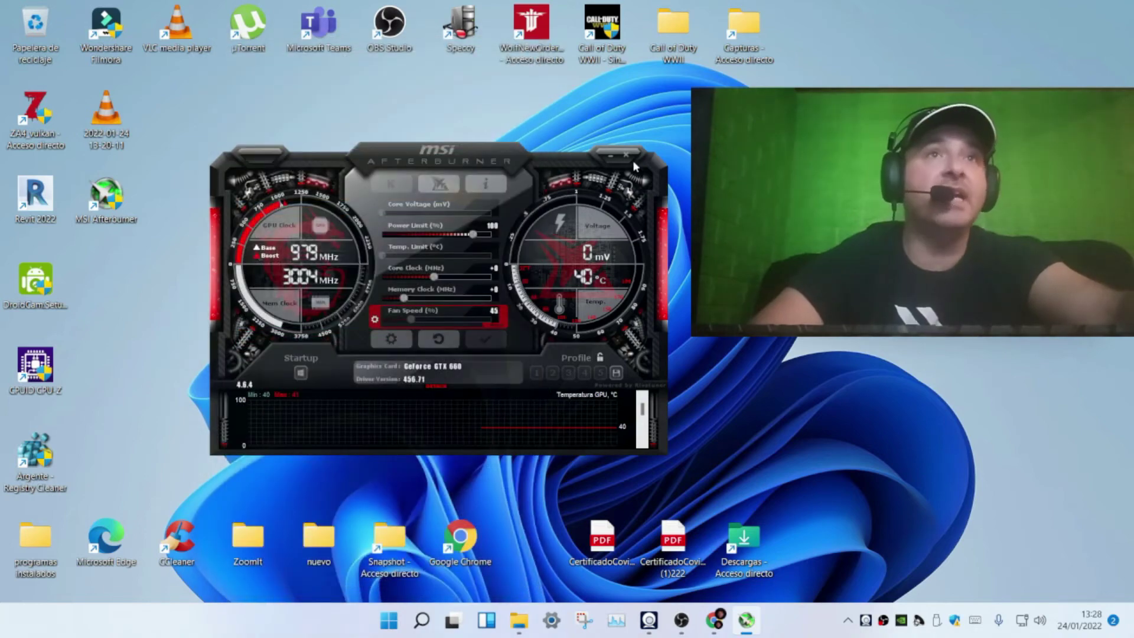
# Minimize the MSI Afterburner window and check the hidden system tray icons.
pyautogui.click(614, 155)
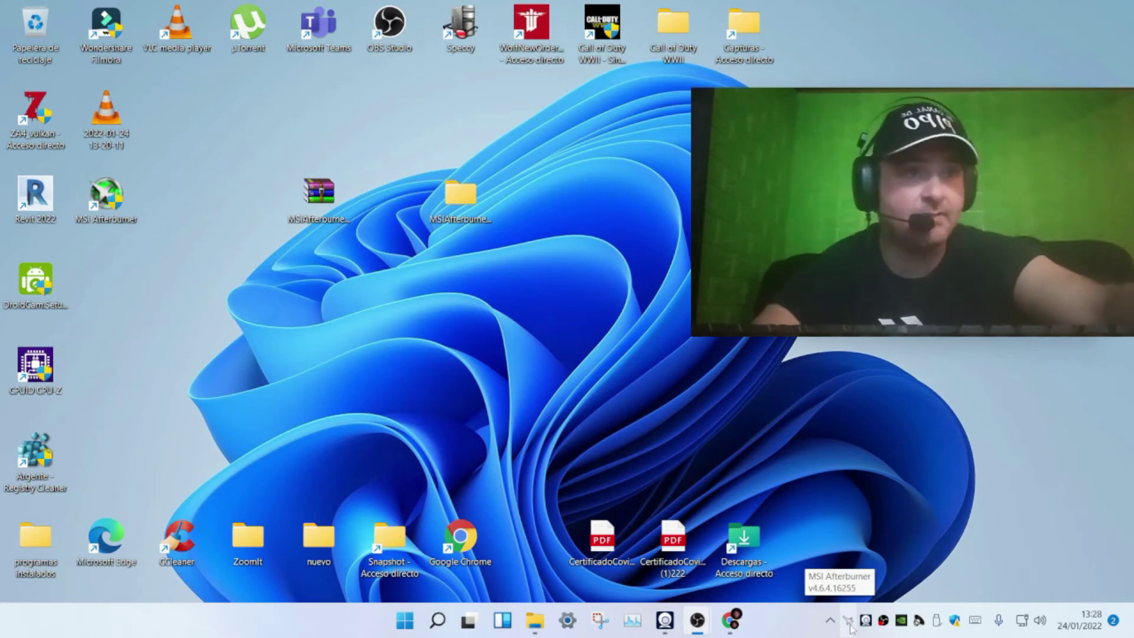
pyautogui.click(829, 627)
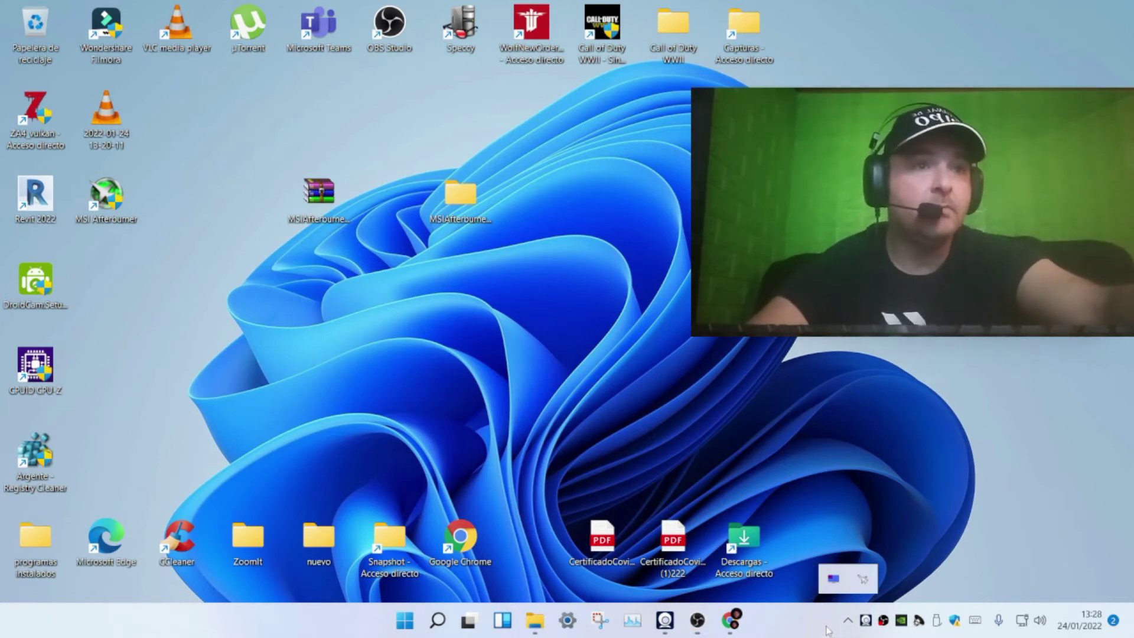
pyautogui.click(833, 578)
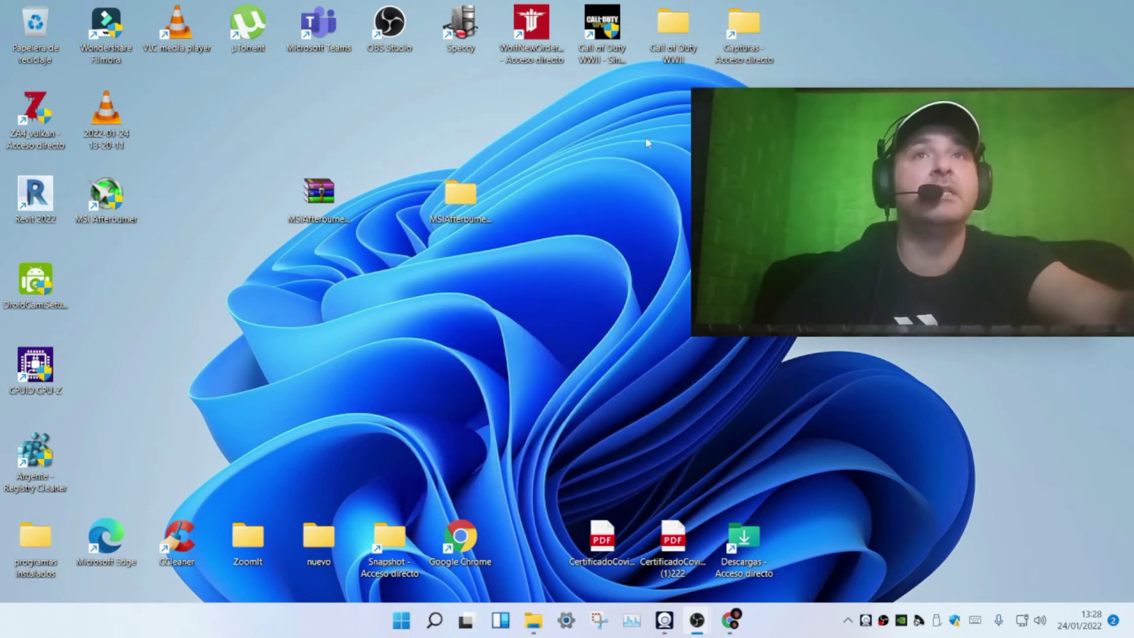
# Move the MSI Afterburner folder and the MSIAfterburnerSetup archive next to the other desktop icons.
pyautogui.moveTo(453, 222); pyautogui.dragTo(139, 311)
pyautogui.moveTo(319, 204); pyautogui.dragTo(161, 378)
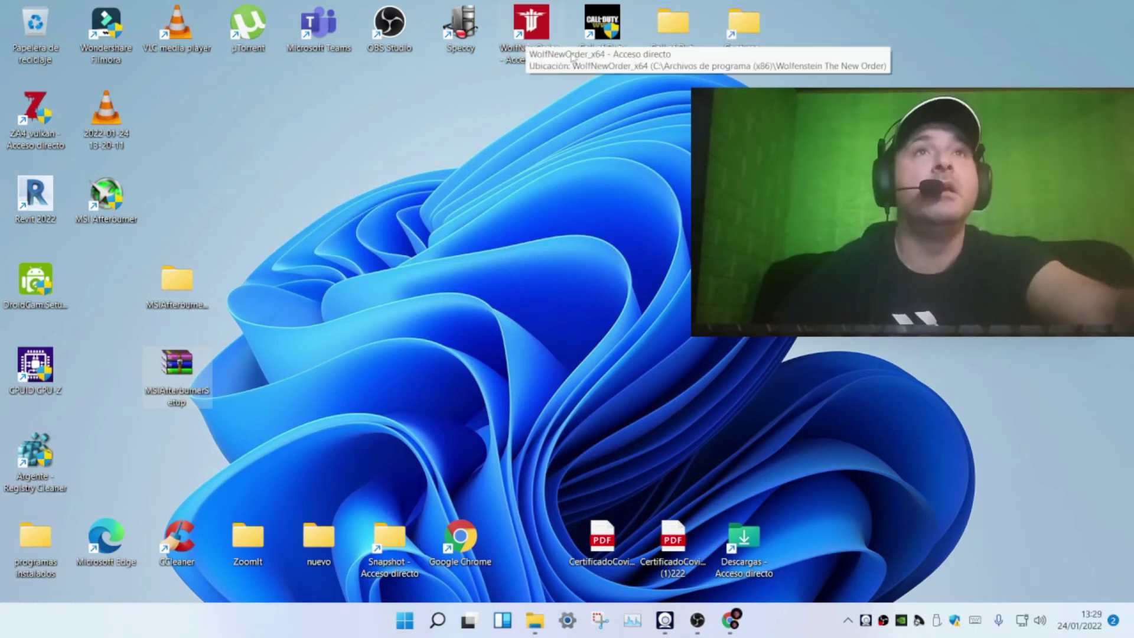
# Launch WolfNewOrder from its desktop shortcut to test the overlay and bring up Task Manager over the game.
pyautogui.click(536, 32)
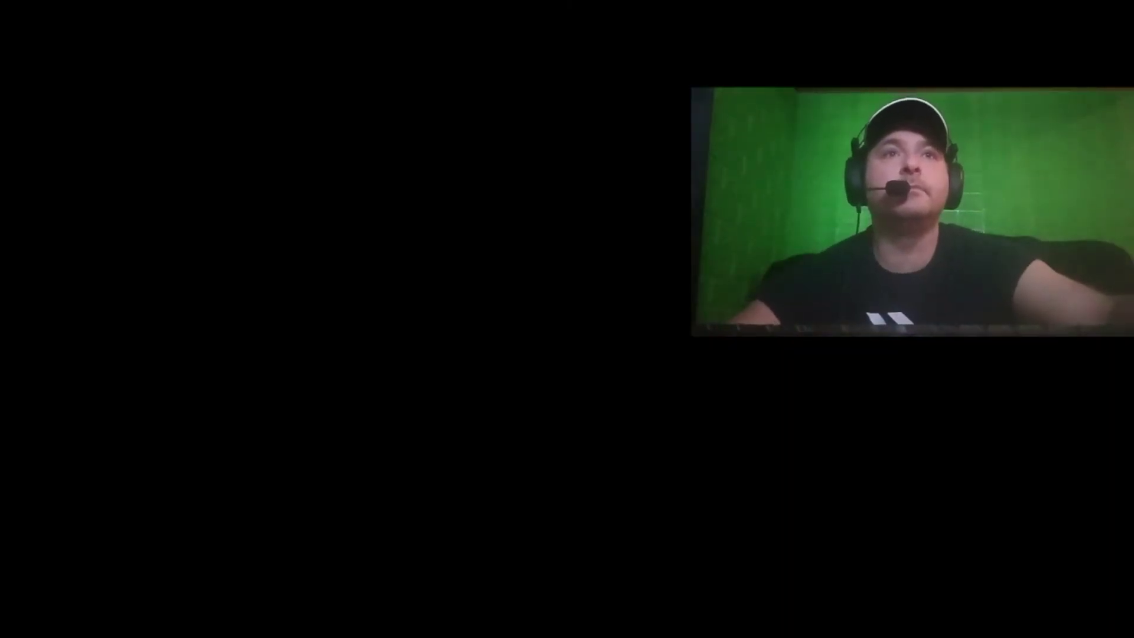
pyautogui.hotkey('ctrl', 'shift', 'Escape')
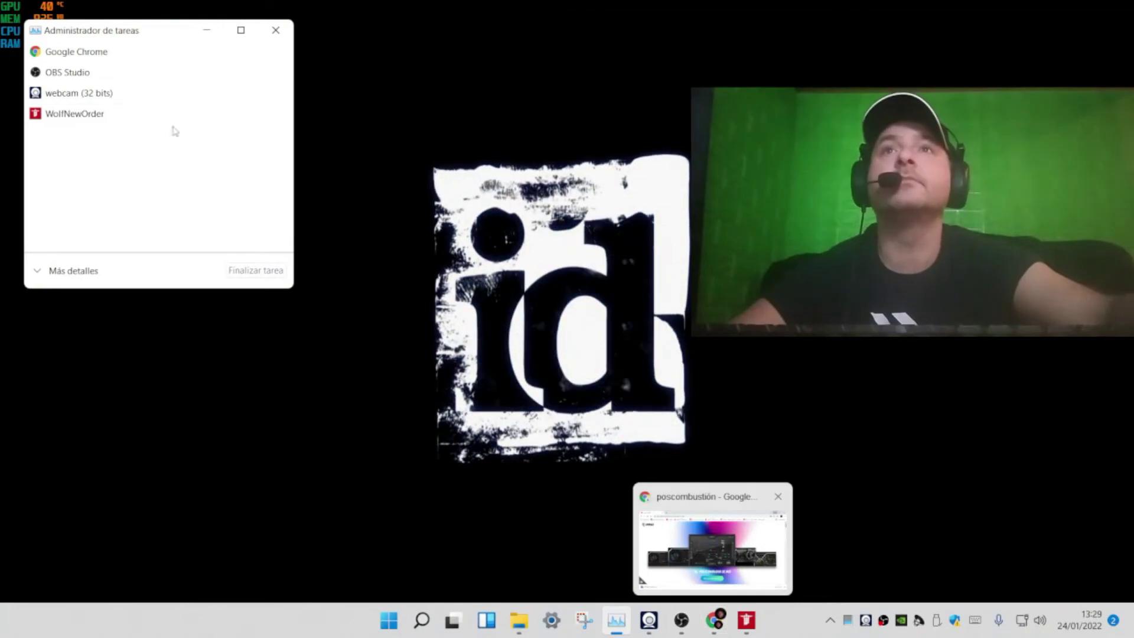
# End the WolfNewOrder task and minimize Task Manager.
pyautogui.click(96, 116)
pyautogui.rightClick(96, 116)
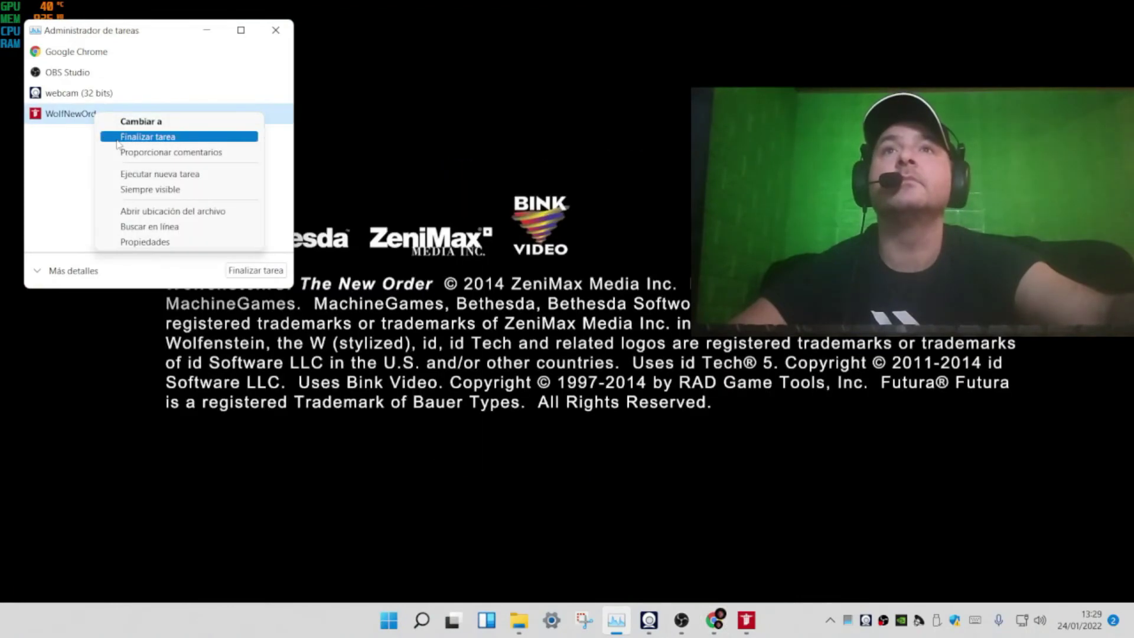
pyautogui.click(115, 133)
pyautogui.click(446, 239)
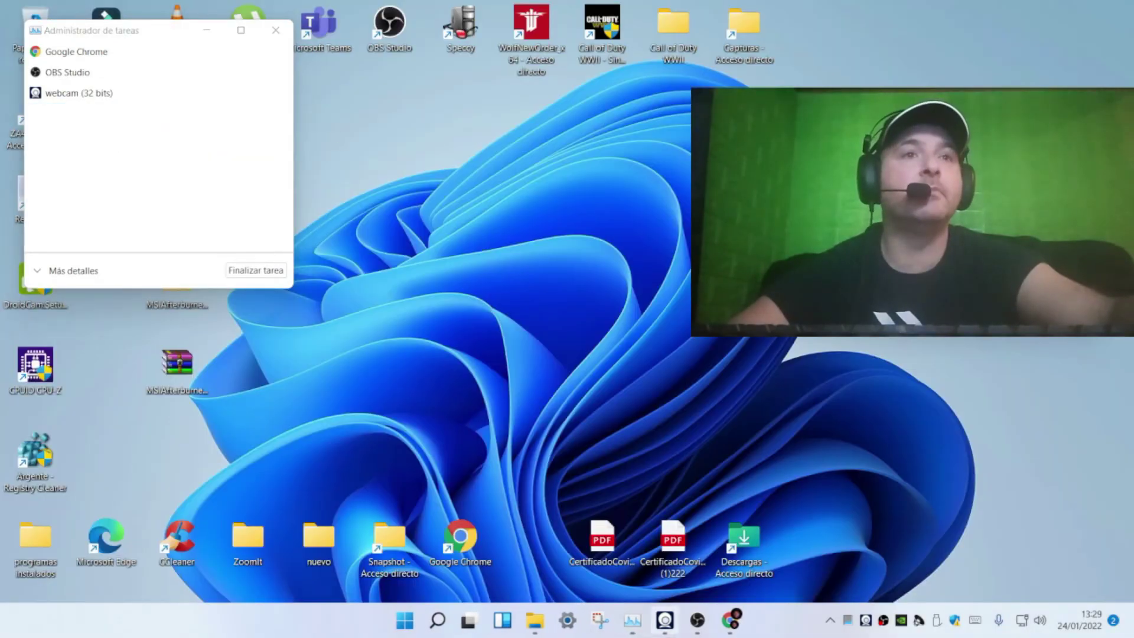
pyautogui.moveTo(723, 628)
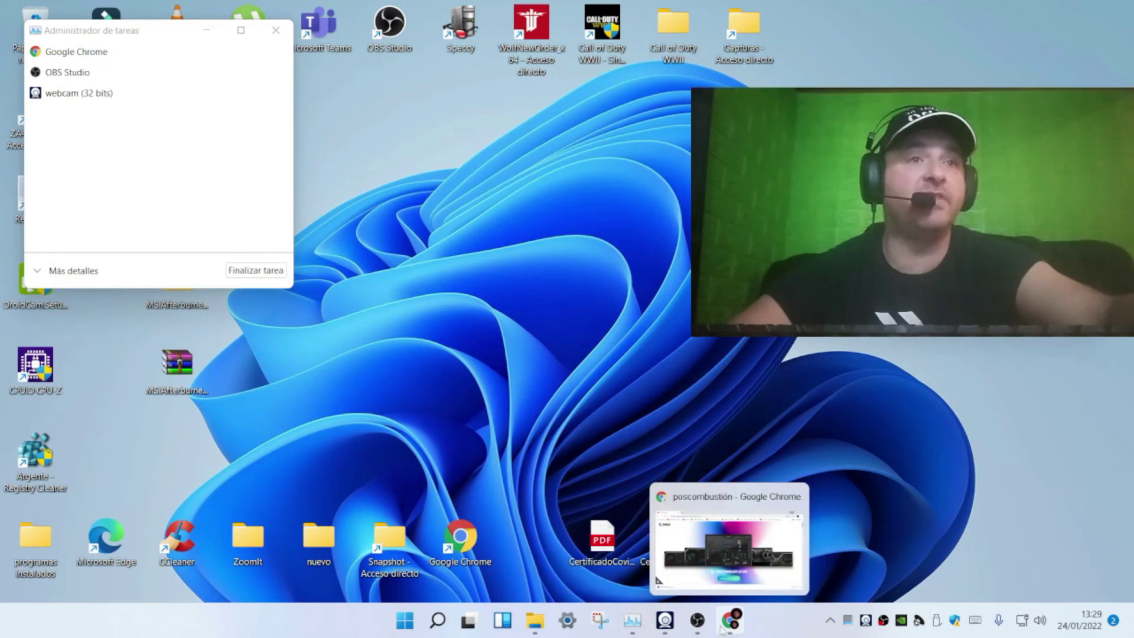
pyautogui.click(209, 31)
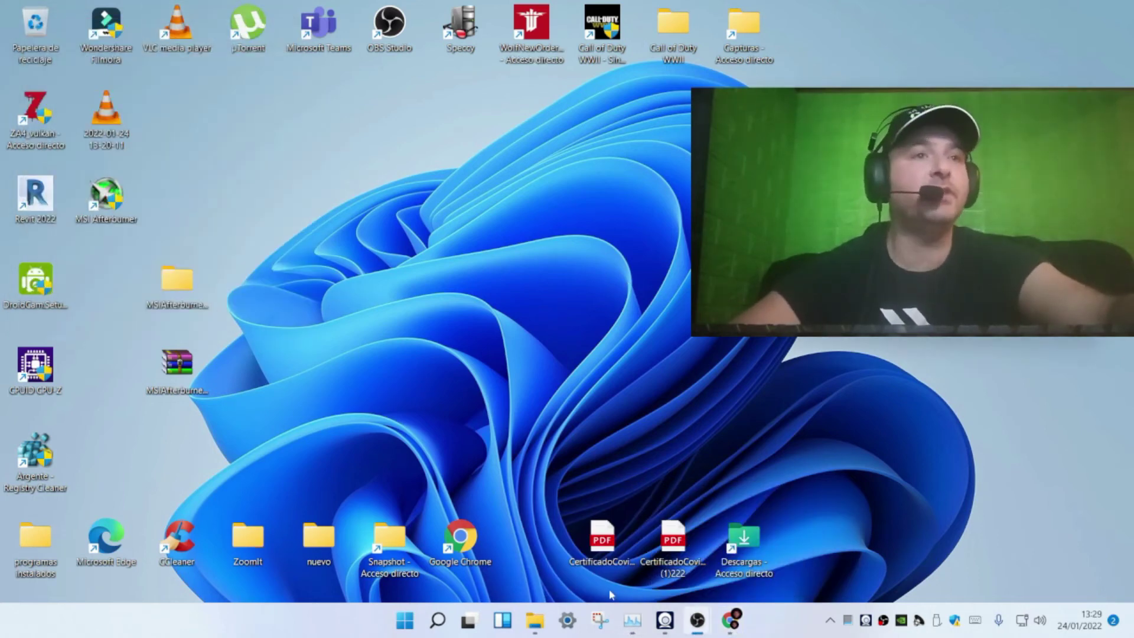
# Restore MSI Afterburner from the hidden system tray icons and open its monitoring properties.
pyautogui.click(830, 620)
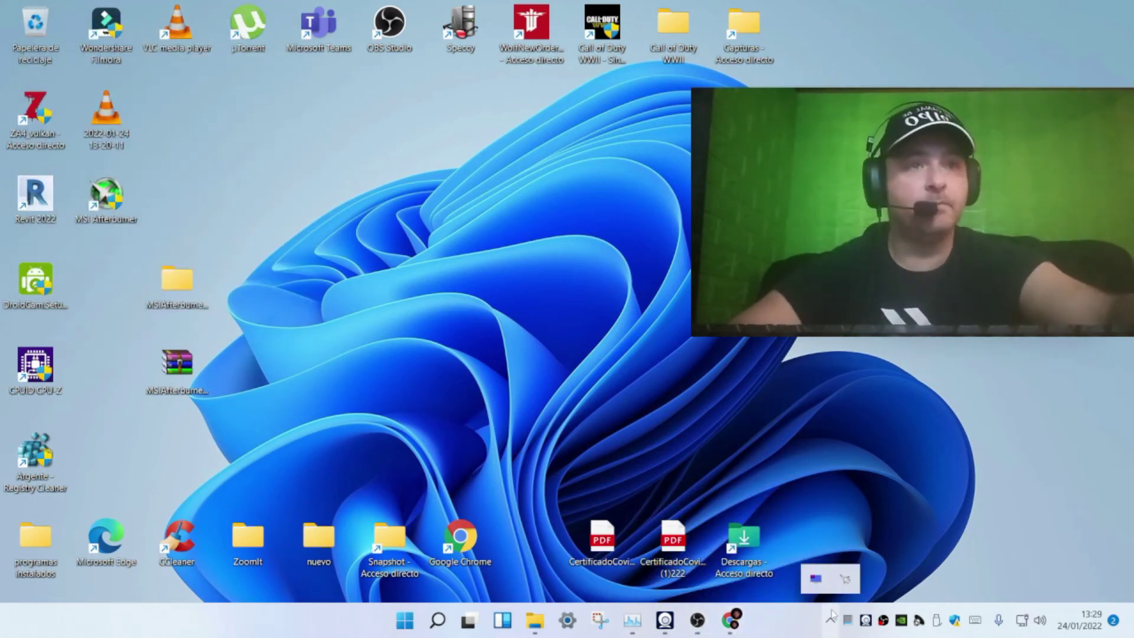
pyautogui.click(846, 580)
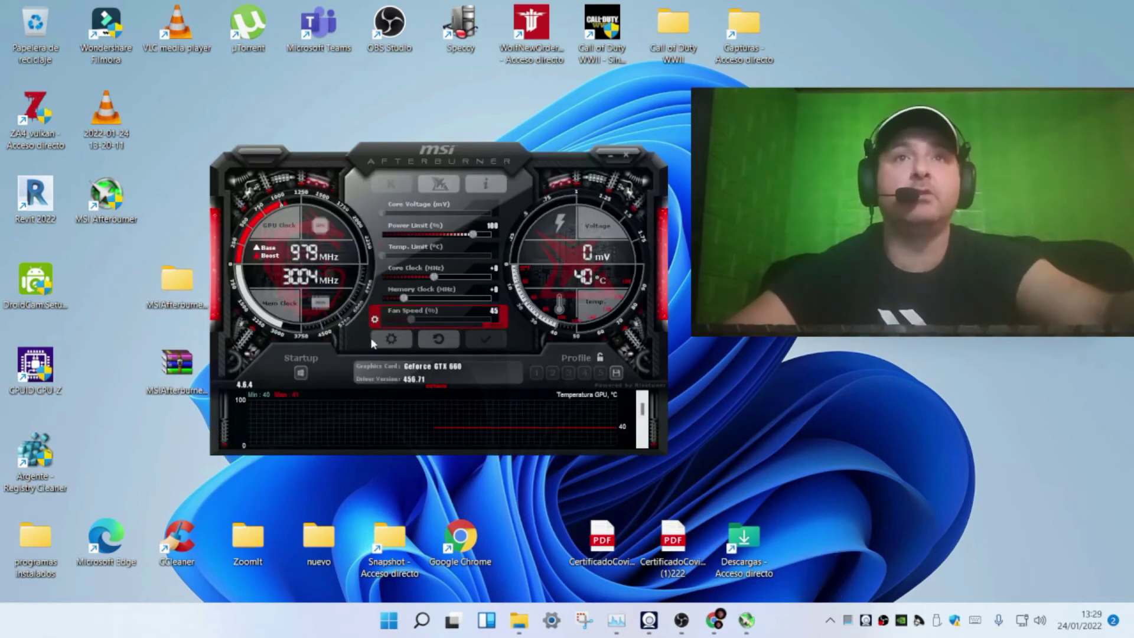
pyautogui.click(392, 339)
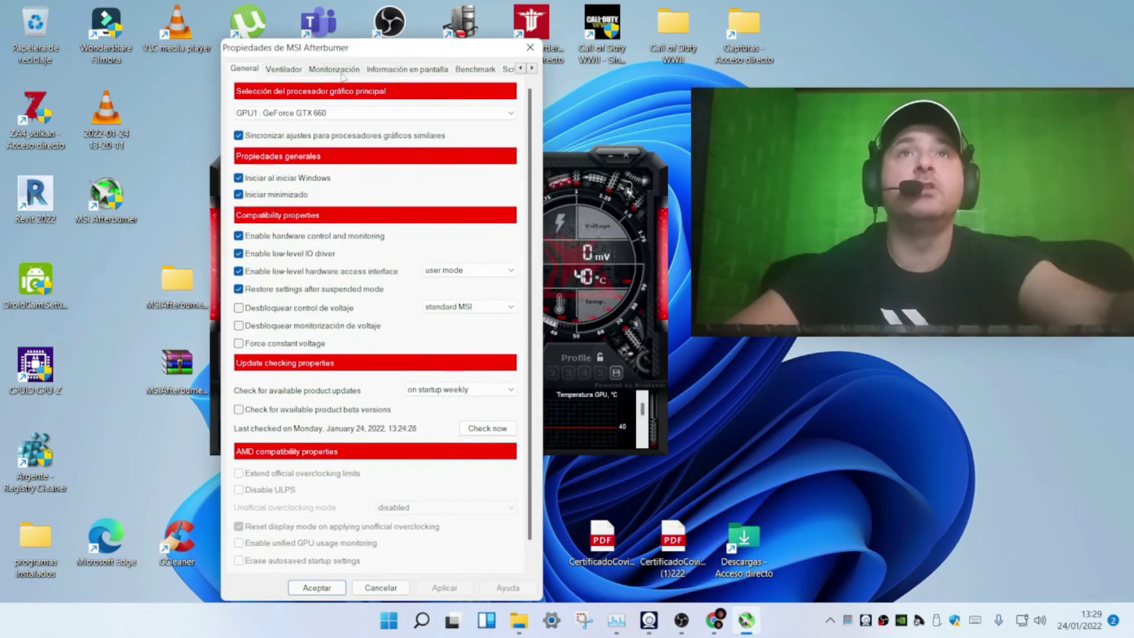
pyautogui.click(344, 70)
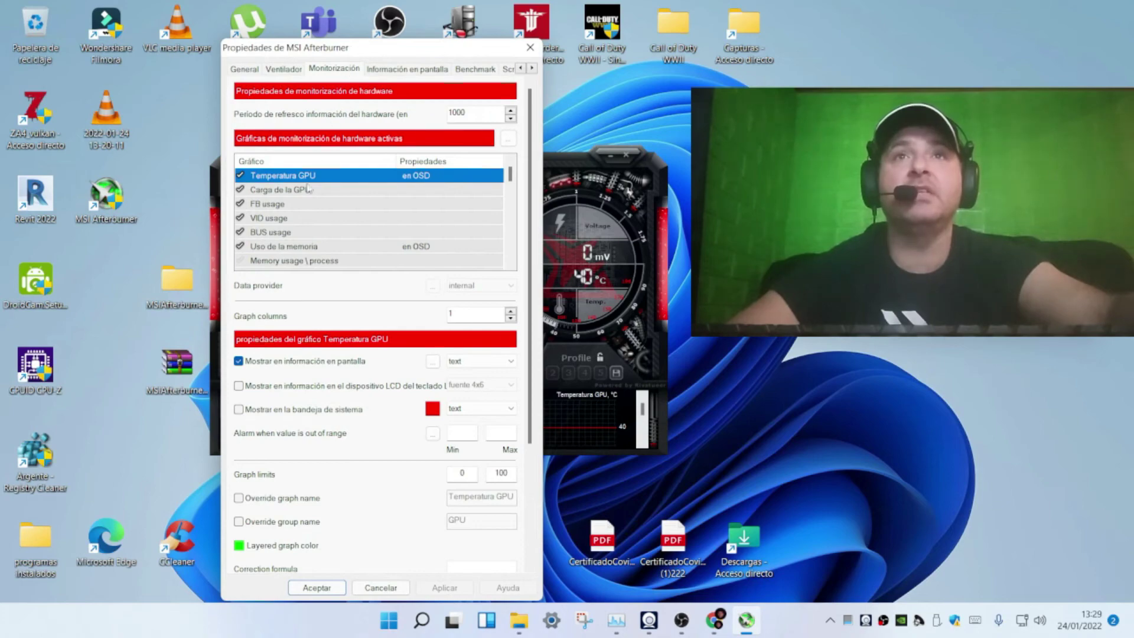
# Show the Velocidad de fotogramas graph in the on-screen information, keeping the Temperatura GPU graph shown.
pyautogui.scroll(-4, 306, 195)
pyautogui.scroll(-10, 290, 239)
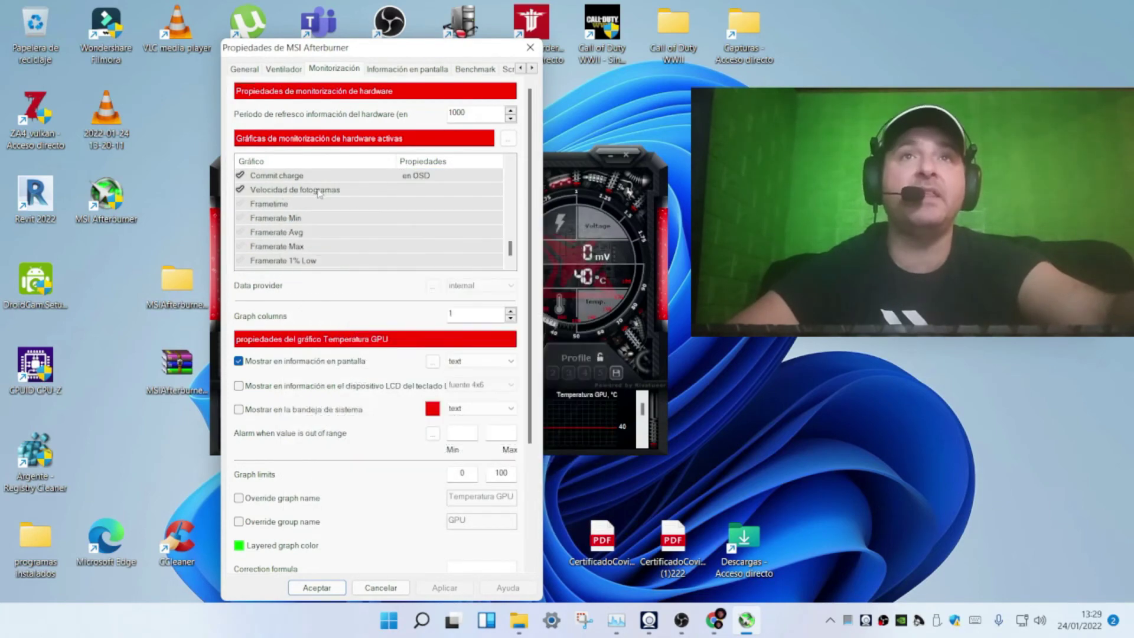
pyautogui.click(241, 191)
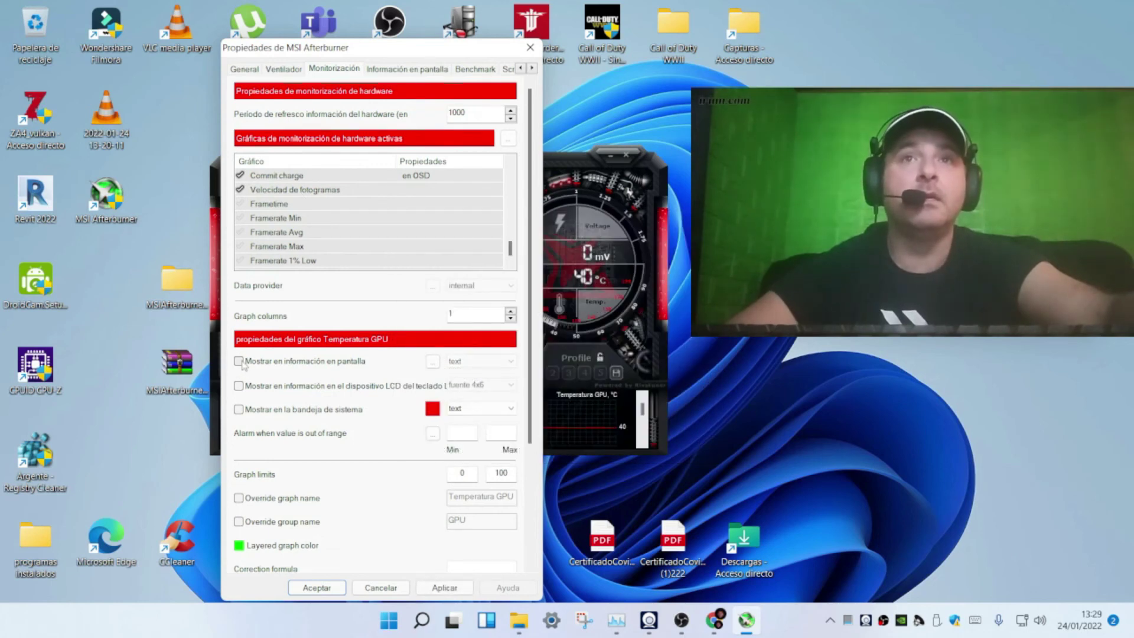
pyautogui.click(444, 588)
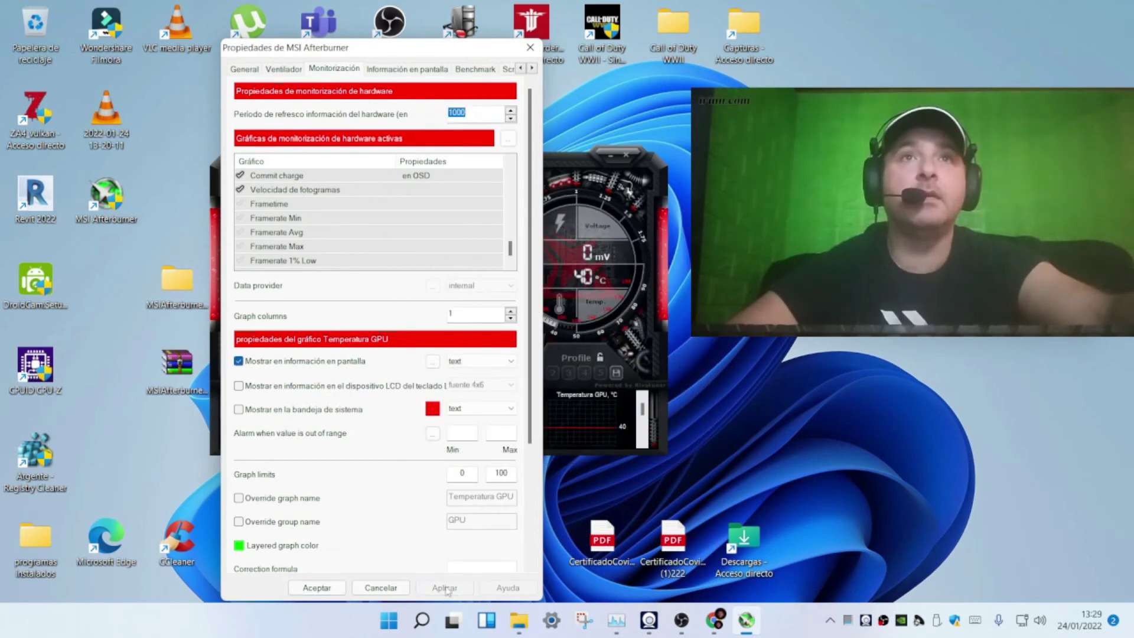
pyautogui.click(289, 192)
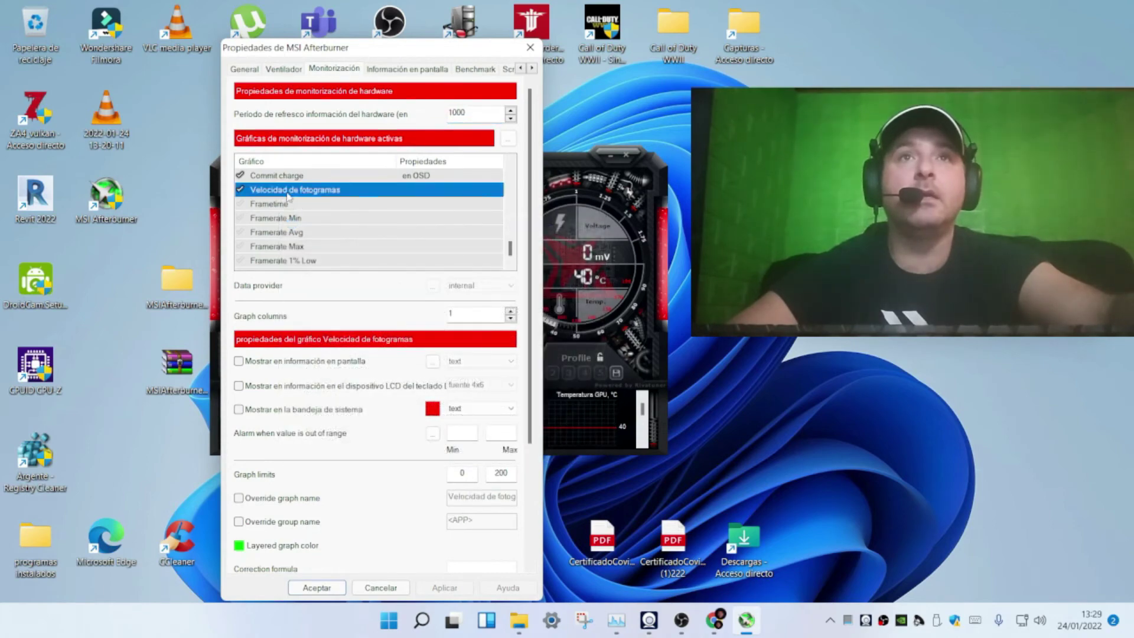
pyautogui.click(239, 362)
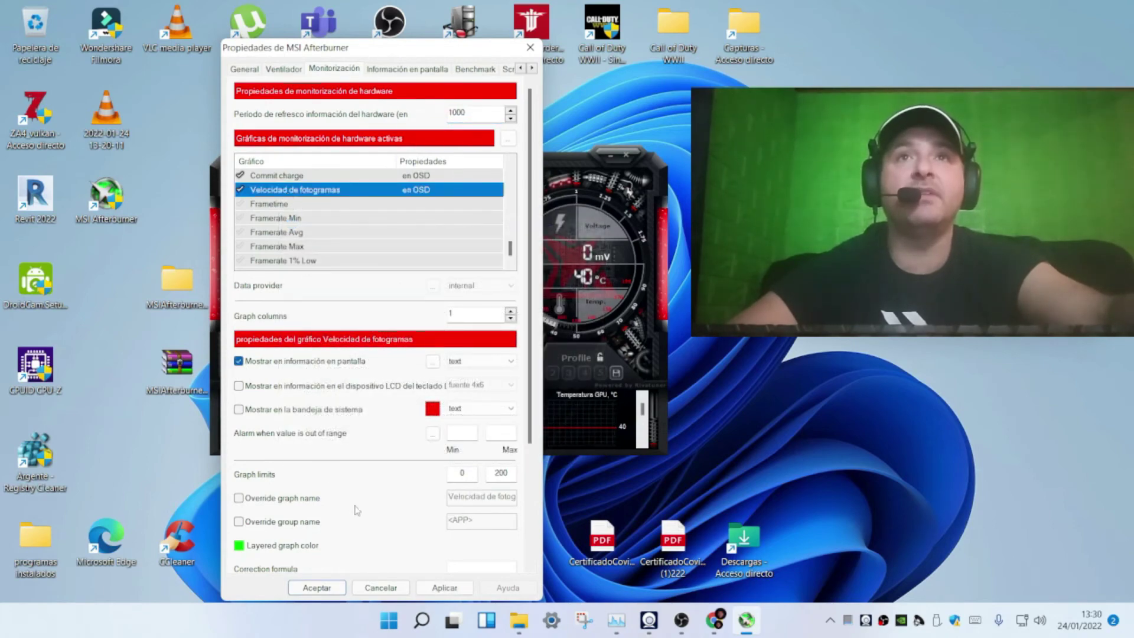
# Remove the Commit charge graph from the on-screen information, accept the properties and minimize MSI Afterburner.
pyautogui.click(248, 175)
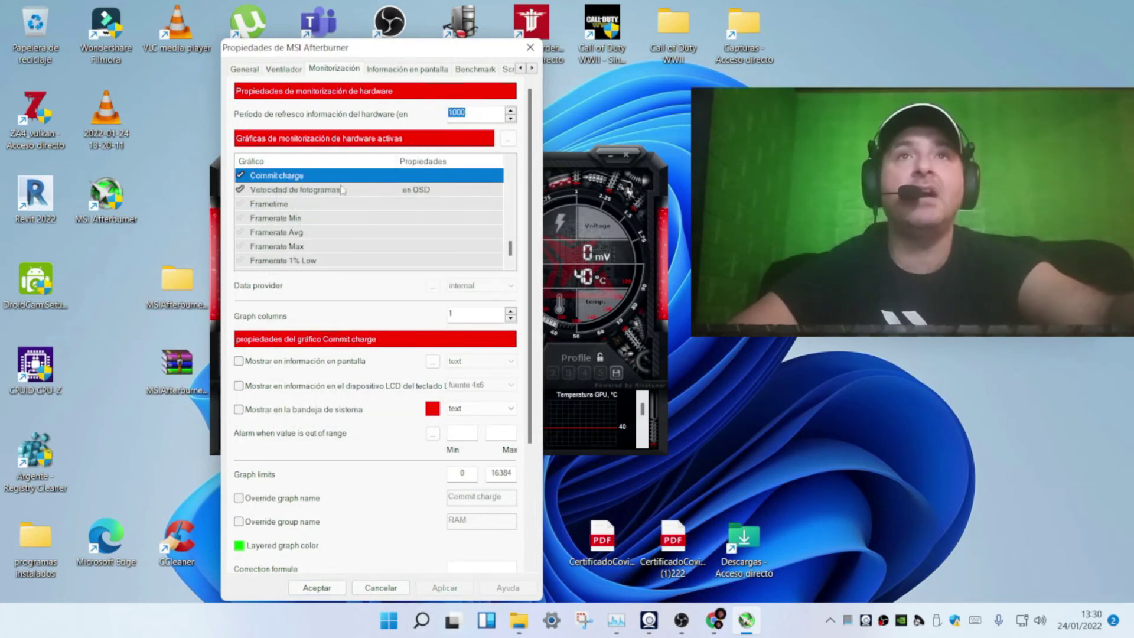
pyautogui.click(317, 588)
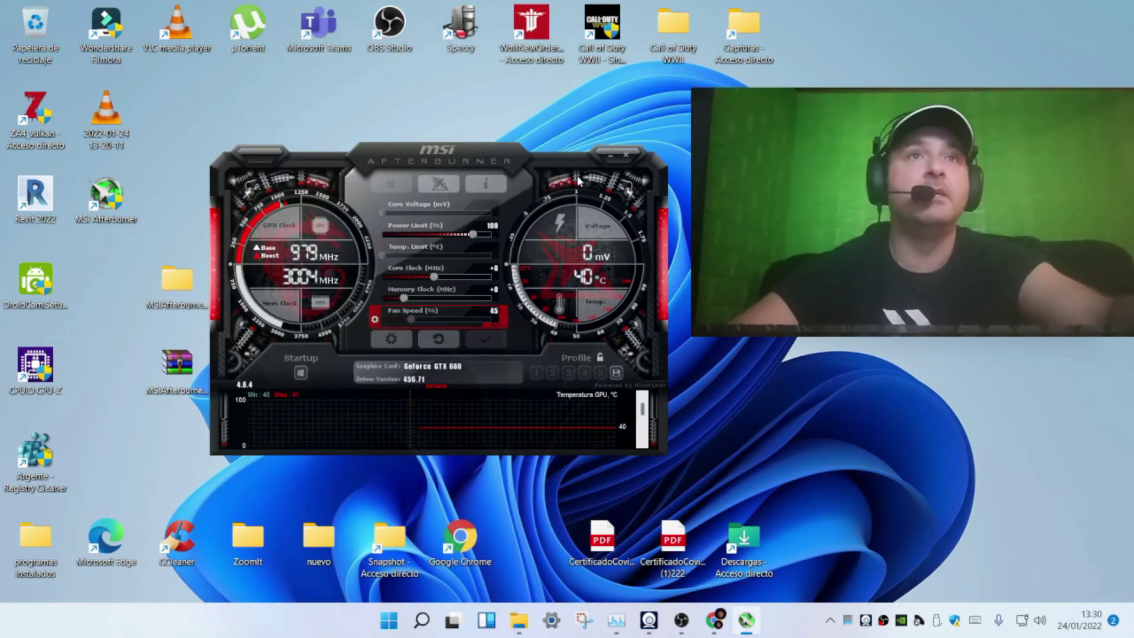
pyautogui.click(614, 154)
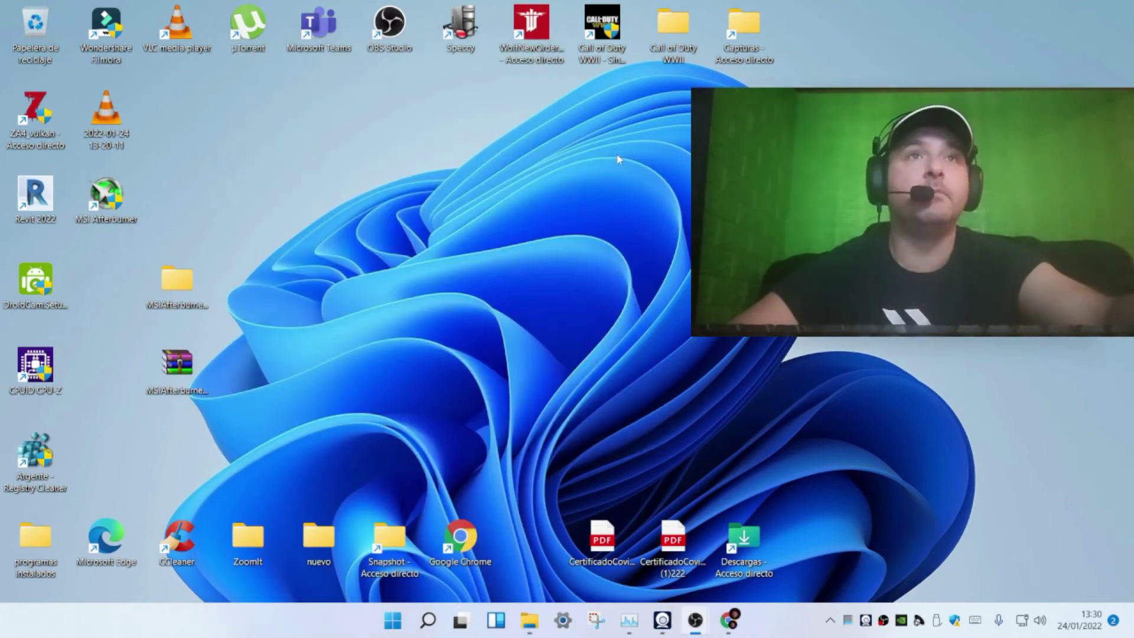
# Relaunch WolfNewOrder to check the overlay with the framerate data and bring up Task Manager over it.
pyautogui.doubleClick(540, 34)
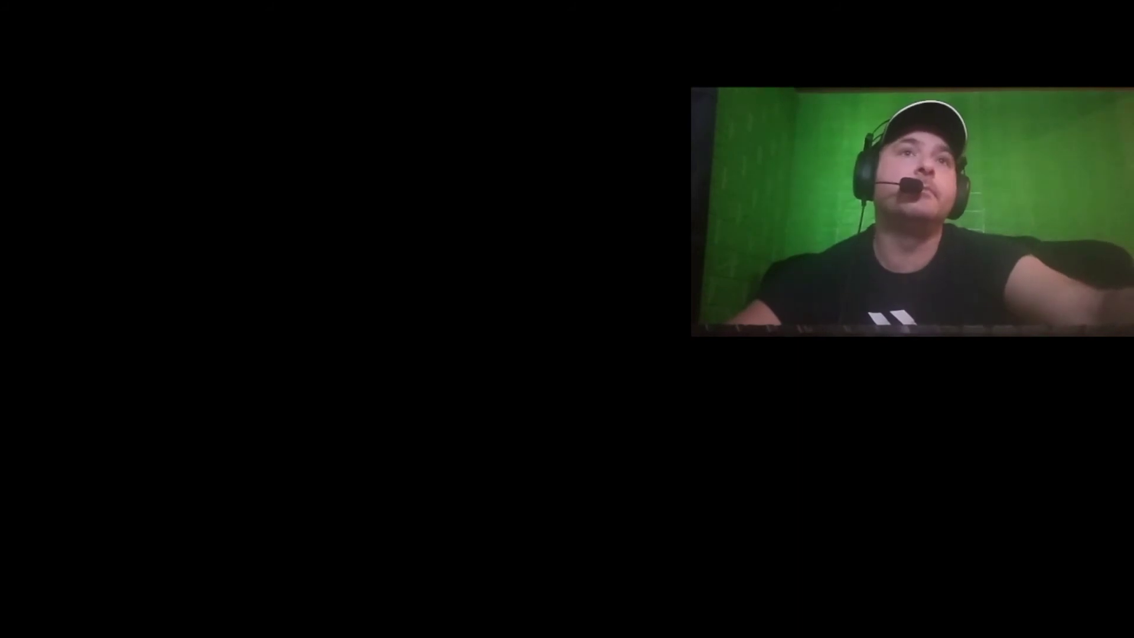
pyautogui.hotkey('ctrl', 'shift', 'Escape')
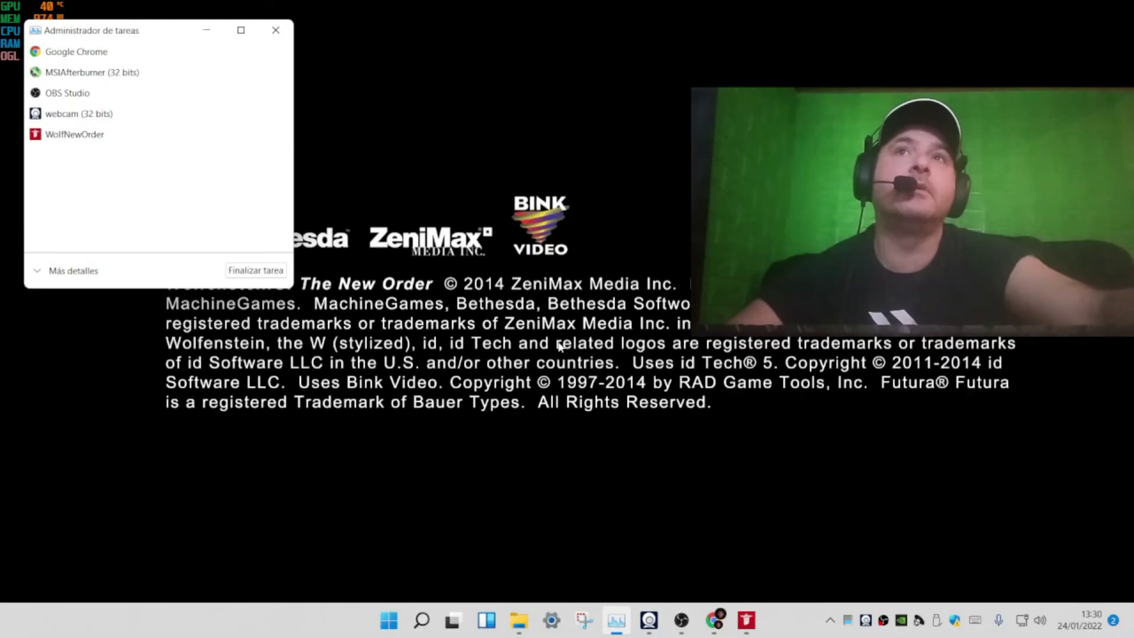
# End the WolfNewOrder task in Task Manager and minimize Task Manager.
pyautogui.rightClick(48, 139)
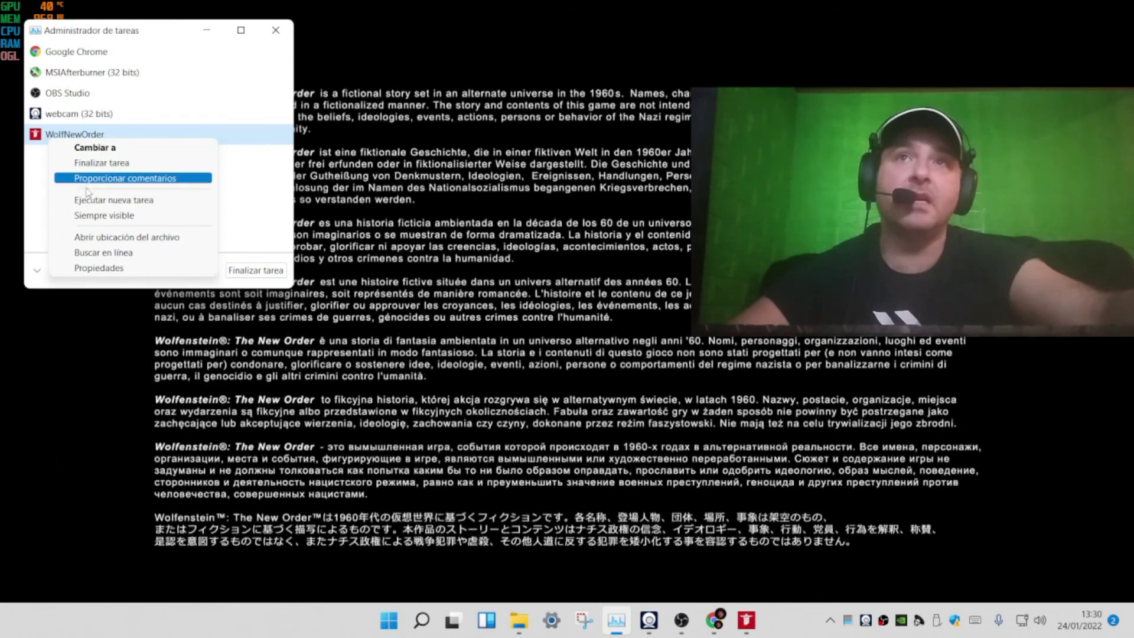
pyautogui.click(97, 162)
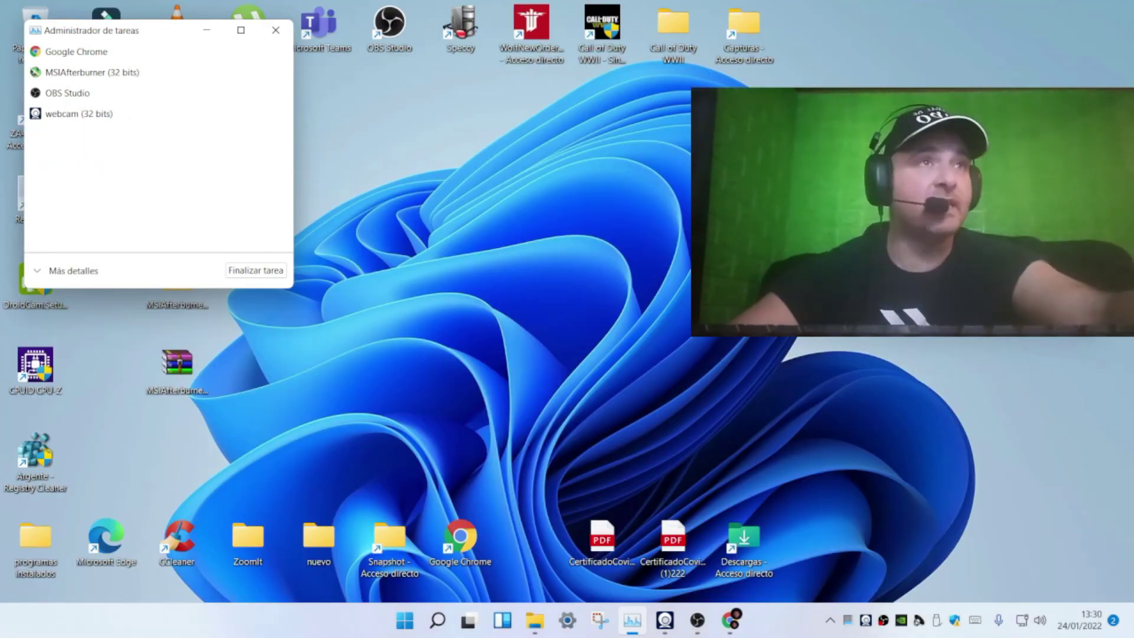
pyautogui.click(206, 30)
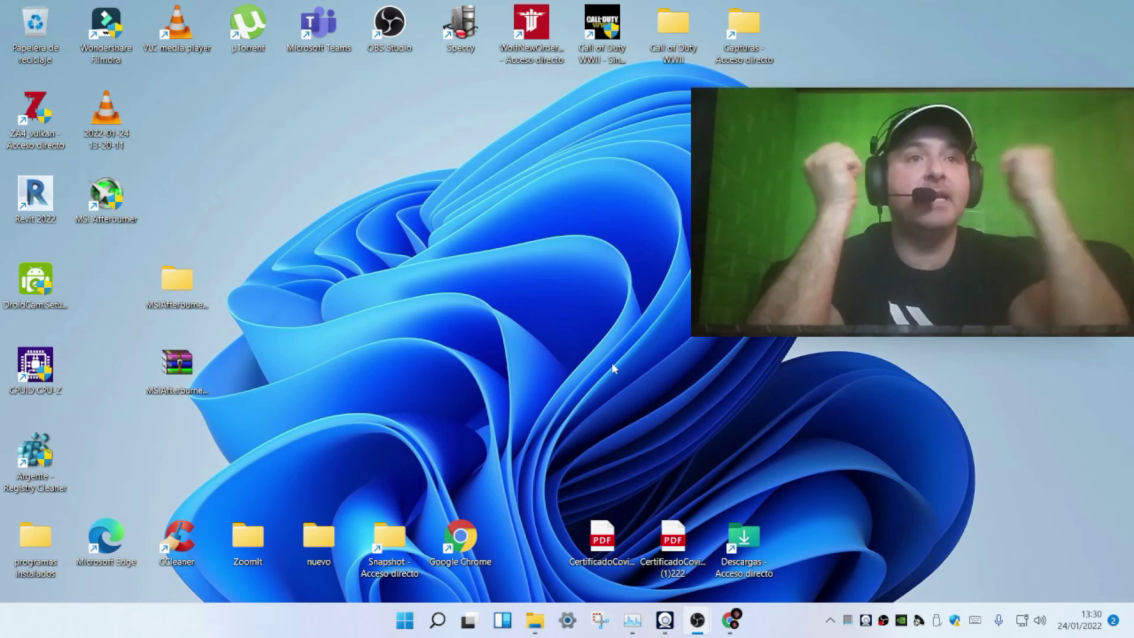
# Restore the MSI Afterburner window from the hidden system tray icons and show the hint for its monitoring graph.
pyautogui.click(830, 621)
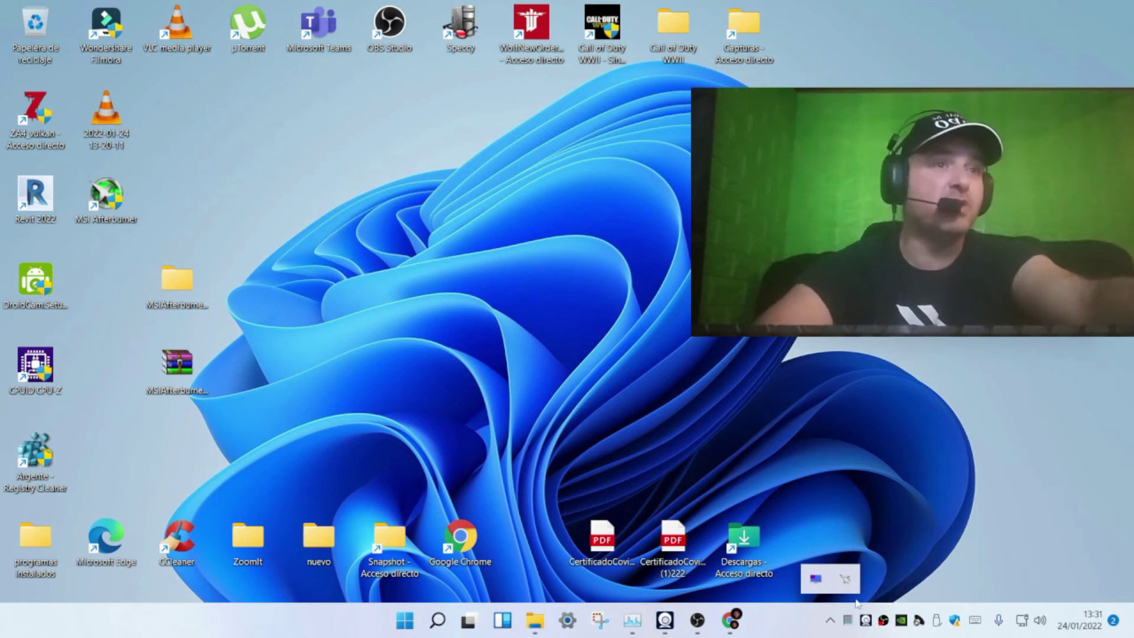
pyautogui.click(845, 581)
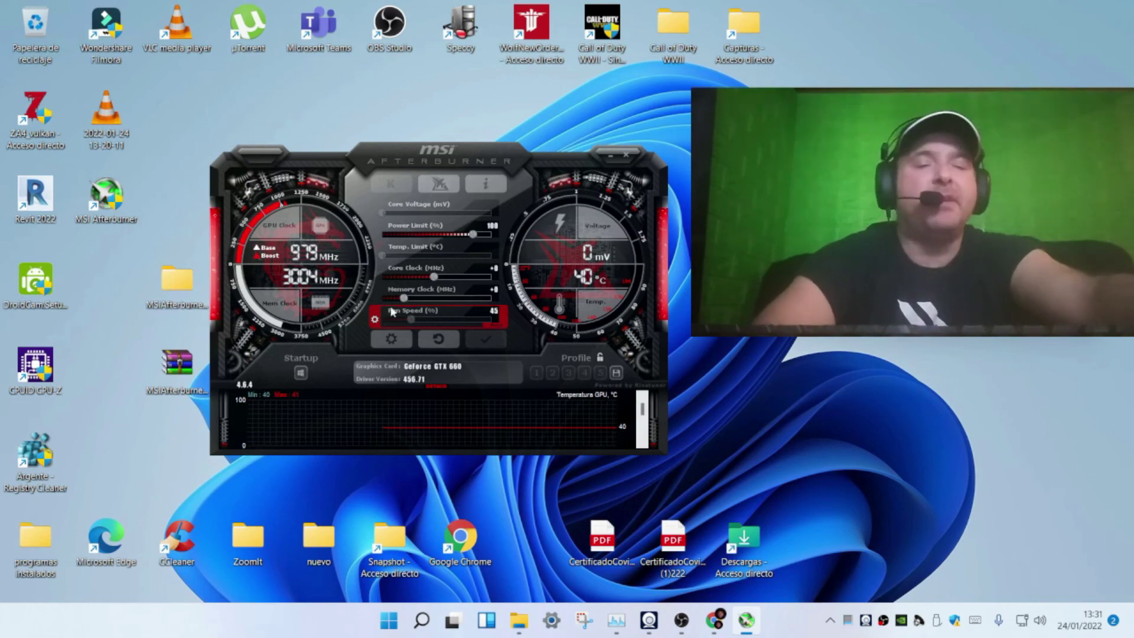
pyautogui.moveTo(459, 440)
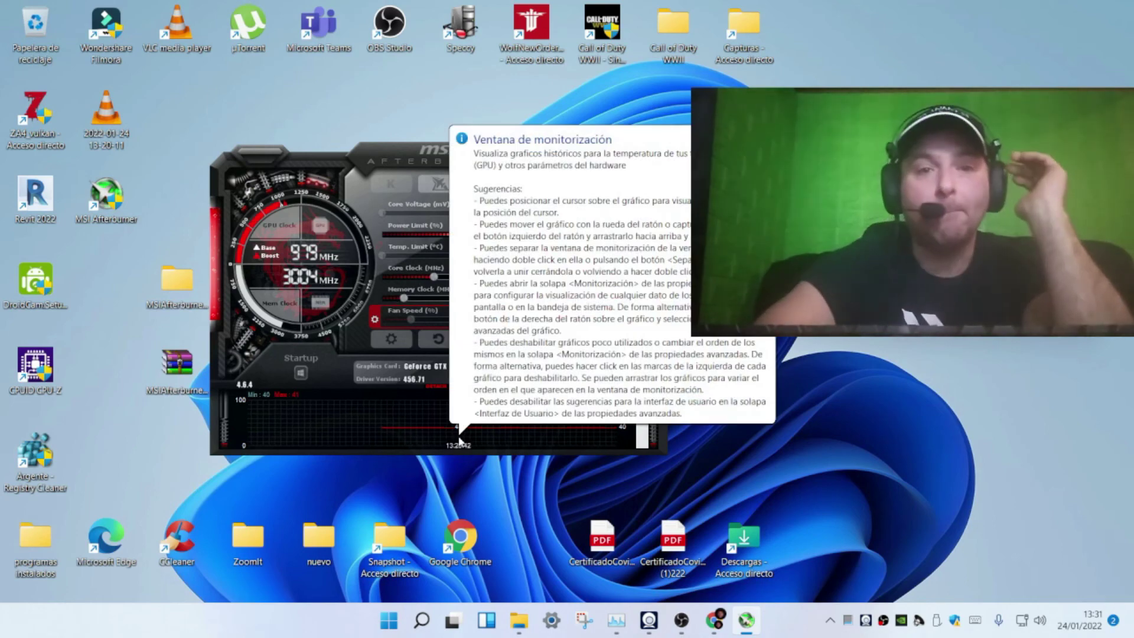